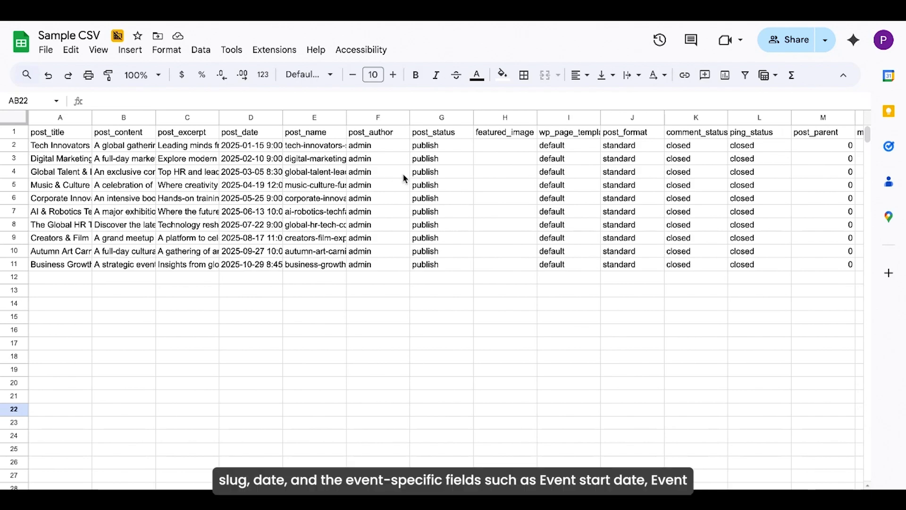
Examine the Sample CSV column headers from the post fields through the event start and end dates, including their UTC versions
scroll(529, 176, "right", 3)
scroll(529, 176, "right", 7)
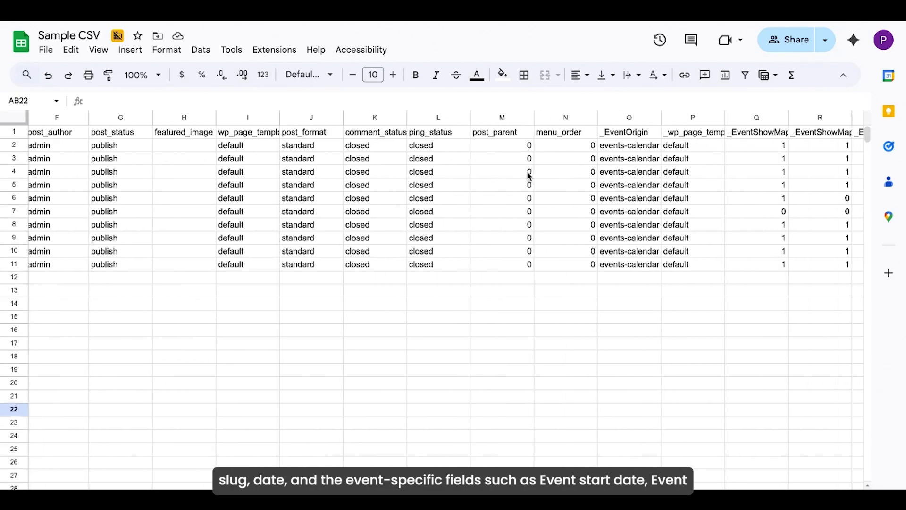
scroll(528, 175, "right", 3)
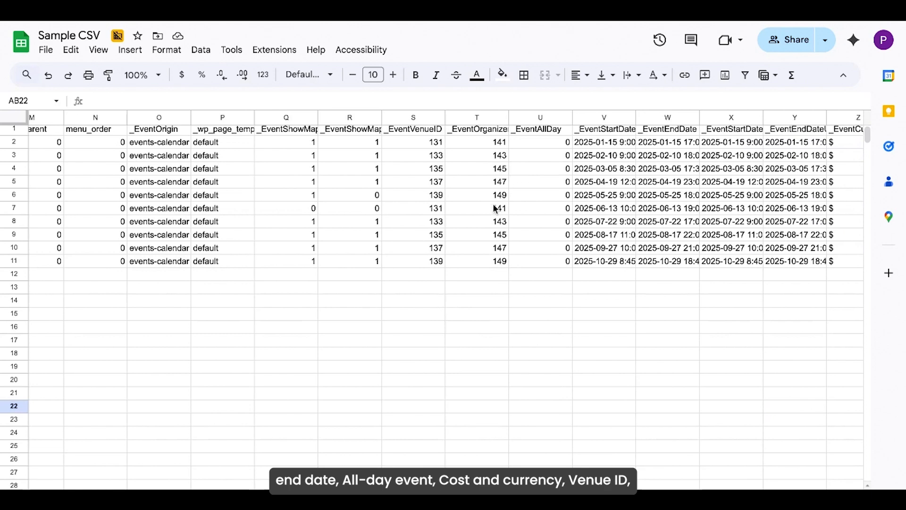
scroll(493, 208, "right", 1)
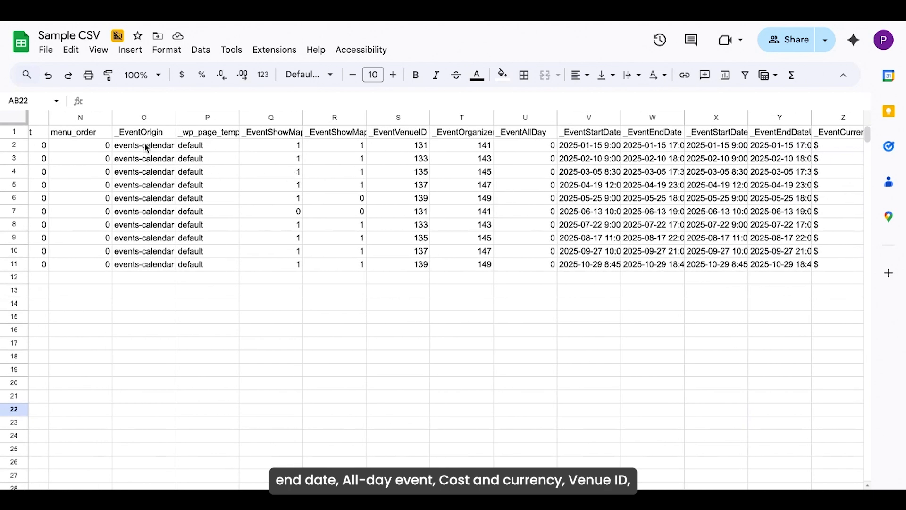
left_click(603, 134)
left_click(671, 132)
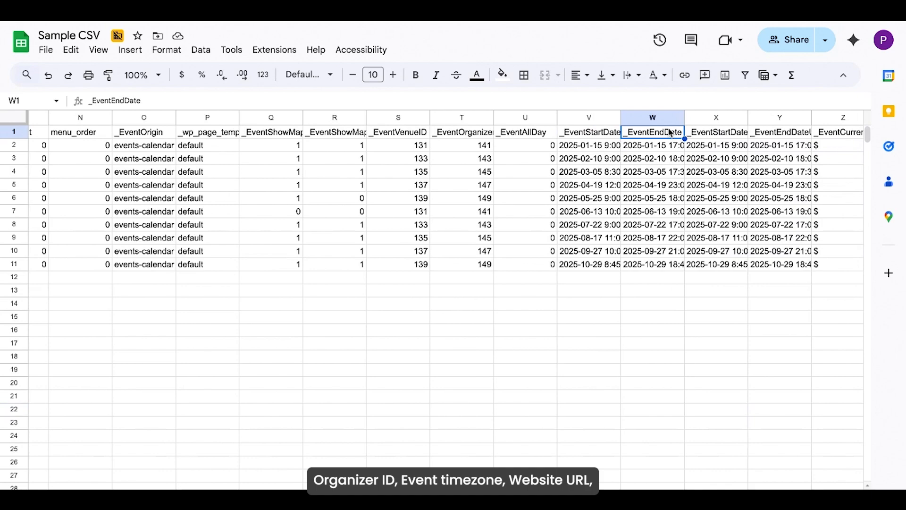
left_click(729, 139)
left_click(774, 135)
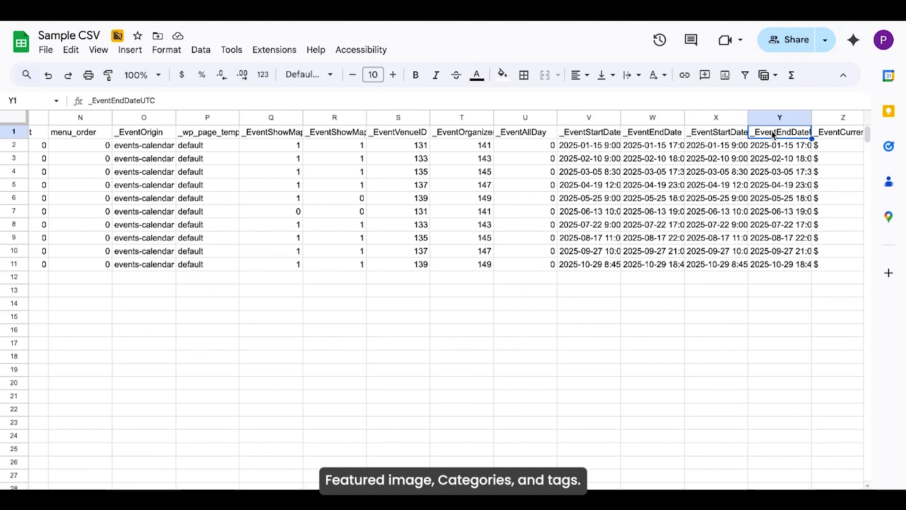
Review the remaining event columns for currency, cost, URL, timezone and category, and return to the sheet's first columns
scroll(706, 175, "right", 3)
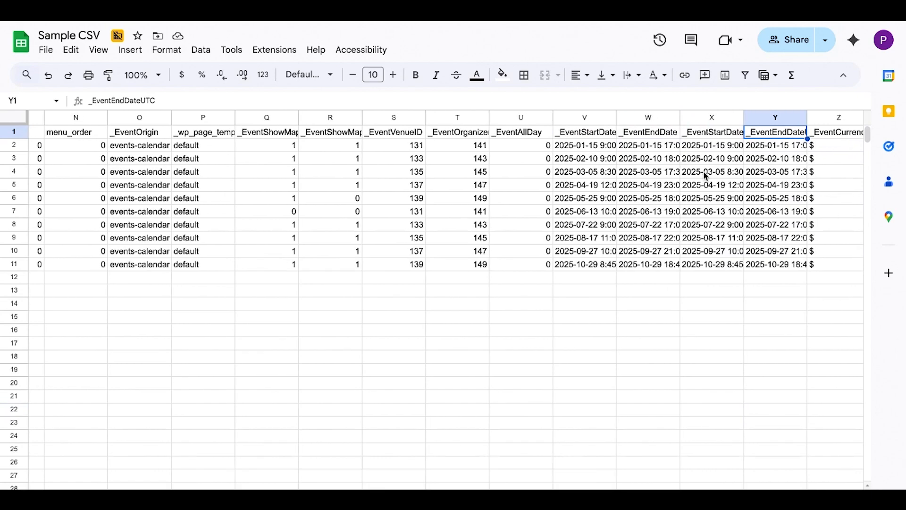
scroll(706, 175, "right", 1)
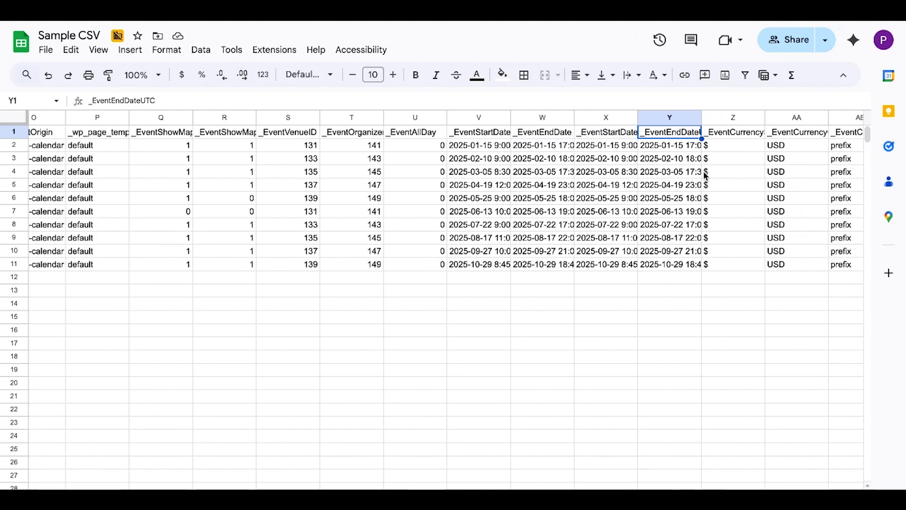
scroll(705, 176, "right", 2)
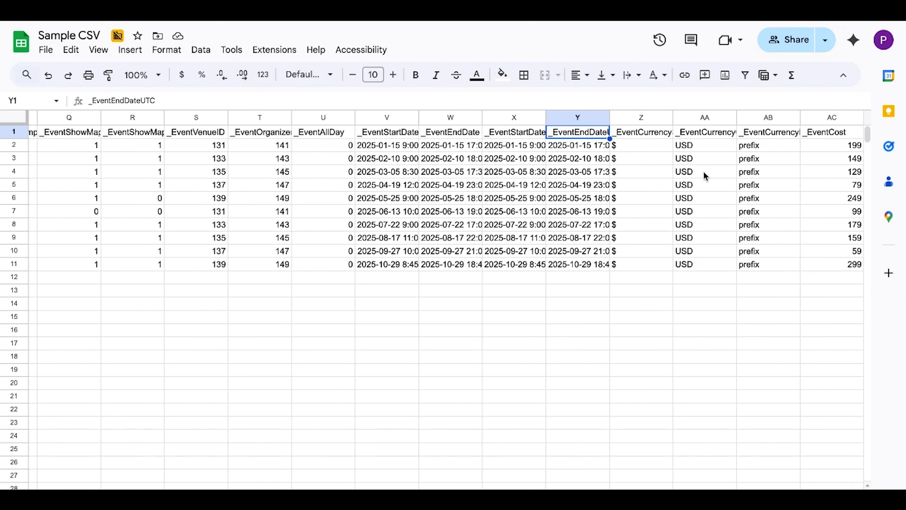
scroll(704, 176, "right", 3)
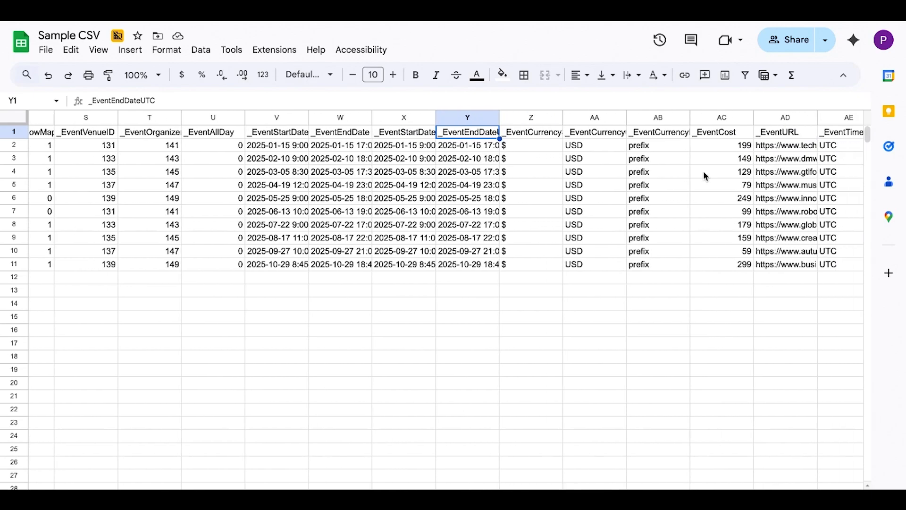
scroll(703, 173, "right", 3)
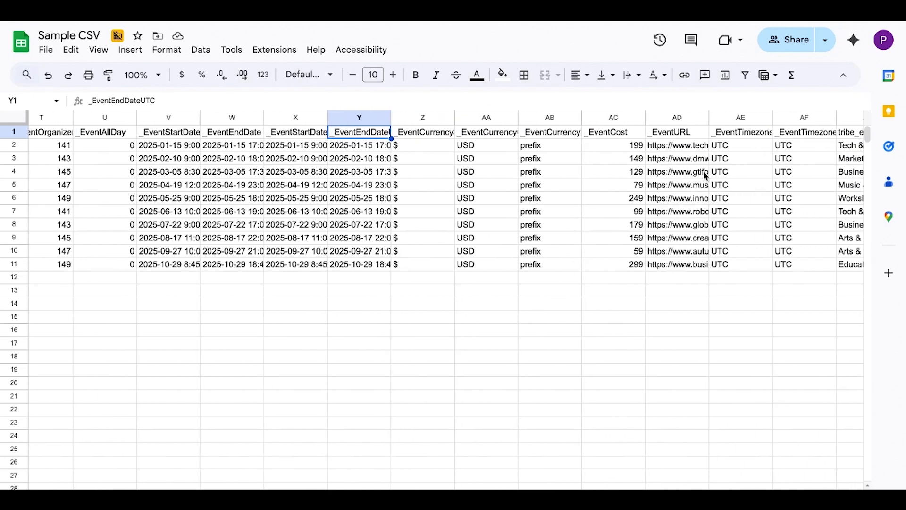
scroll(705, 176, "right", 2)
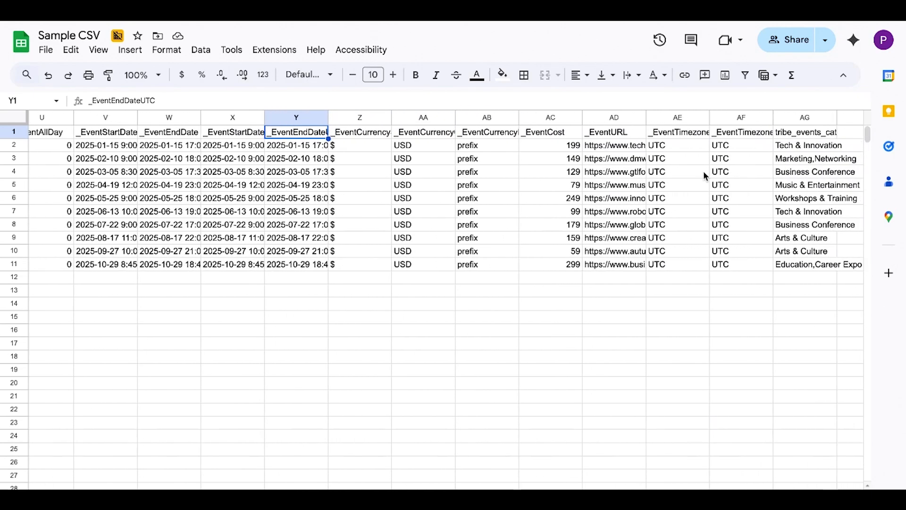
scroll(704, 176, "right", 1)
scroll(703, 175, "right", 1)
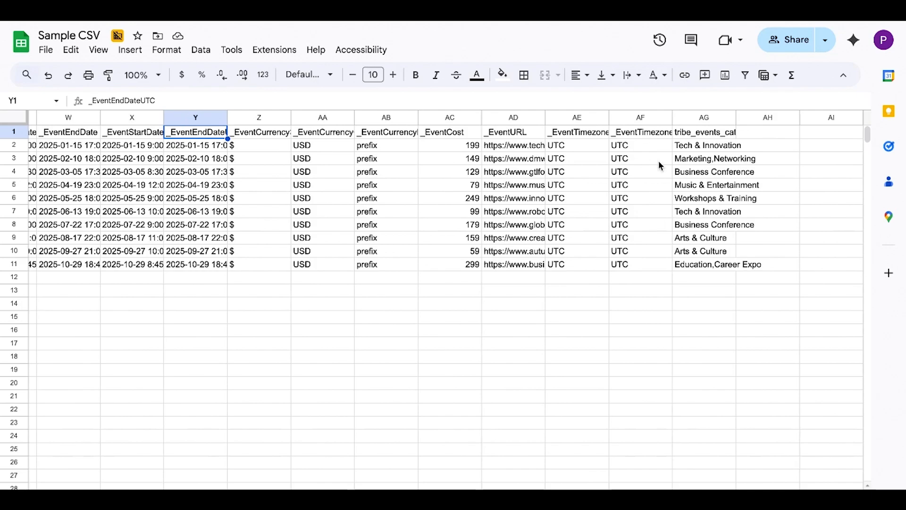
scroll(548, 239, "left", 7)
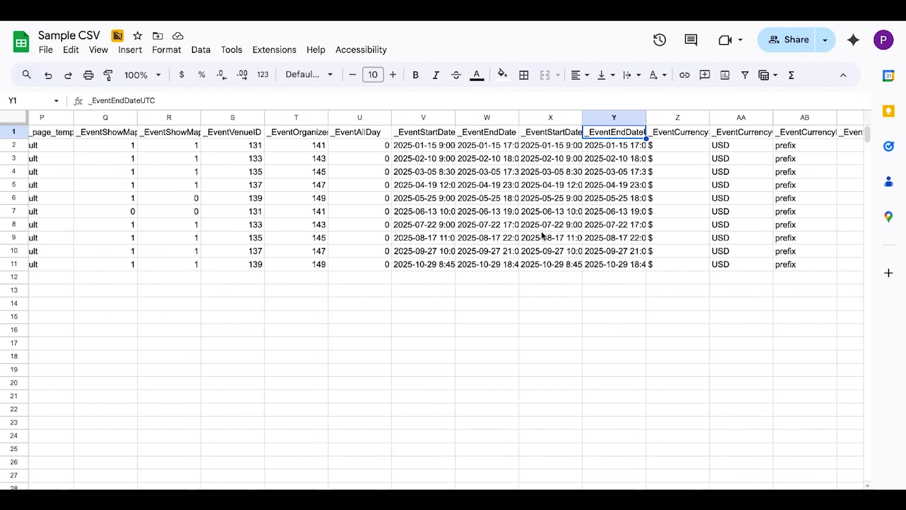
scroll(543, 235, "left", 5)
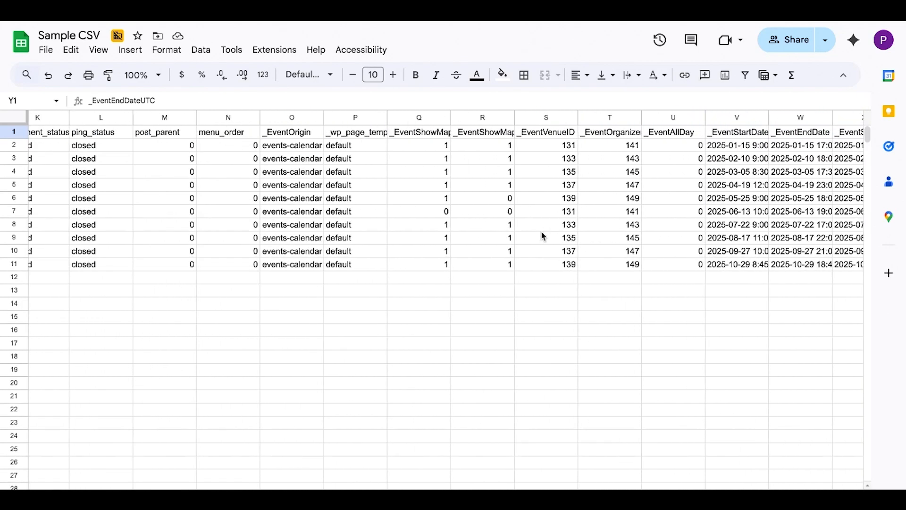
scroll(543, 235, "left", 5)
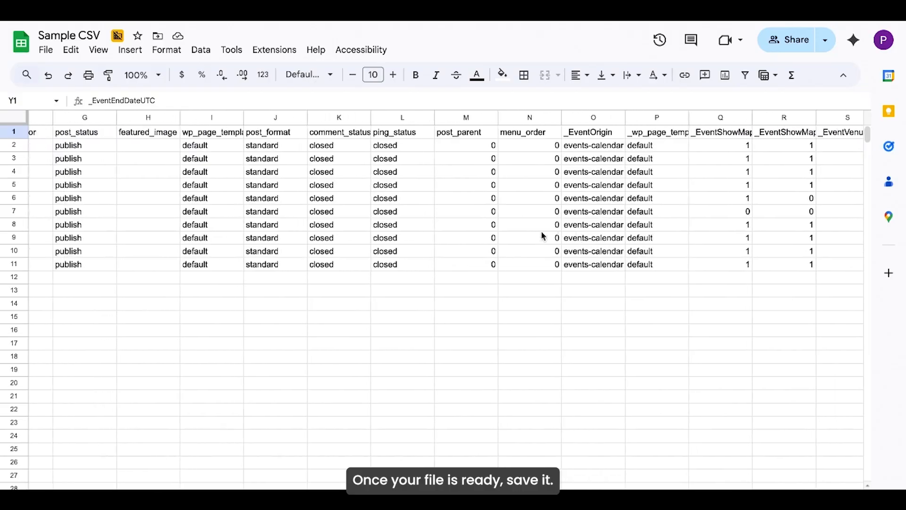
scroll(543, 236, "left", 5)
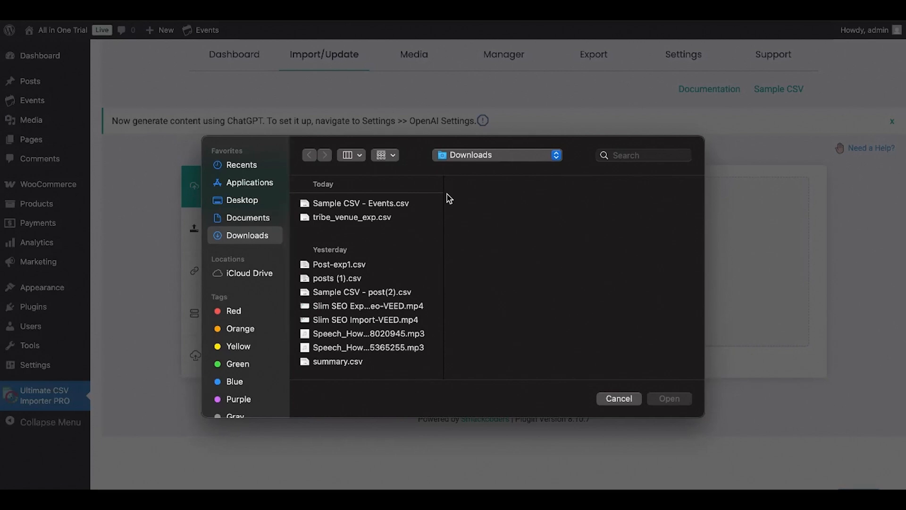
Upload Sample CSV - Events.csv from Downloads and continue to field mapping with each record imported as tribe_events
left_click(384, 208)
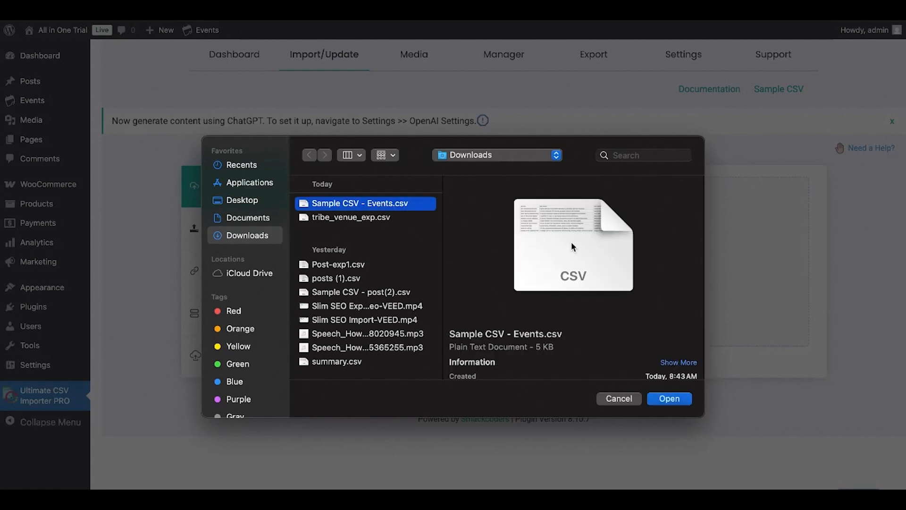
left_click(679, 402)
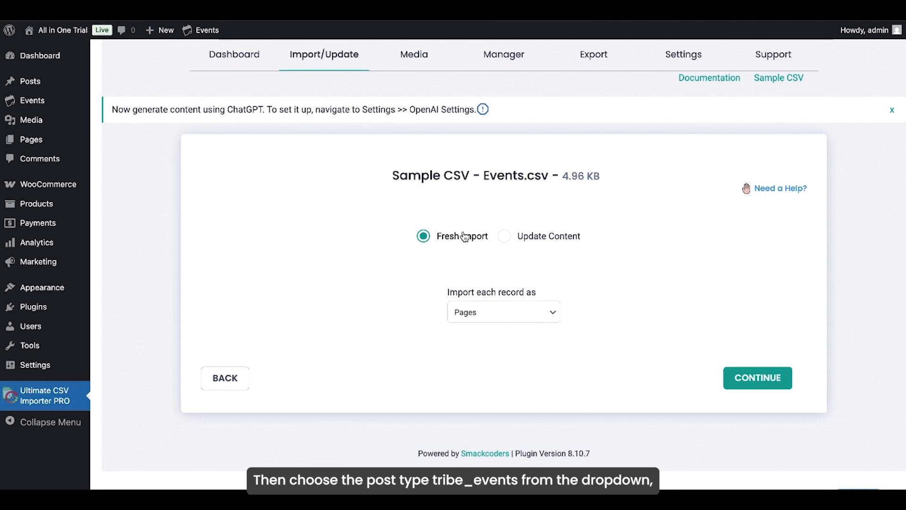
left_click(517, 312)
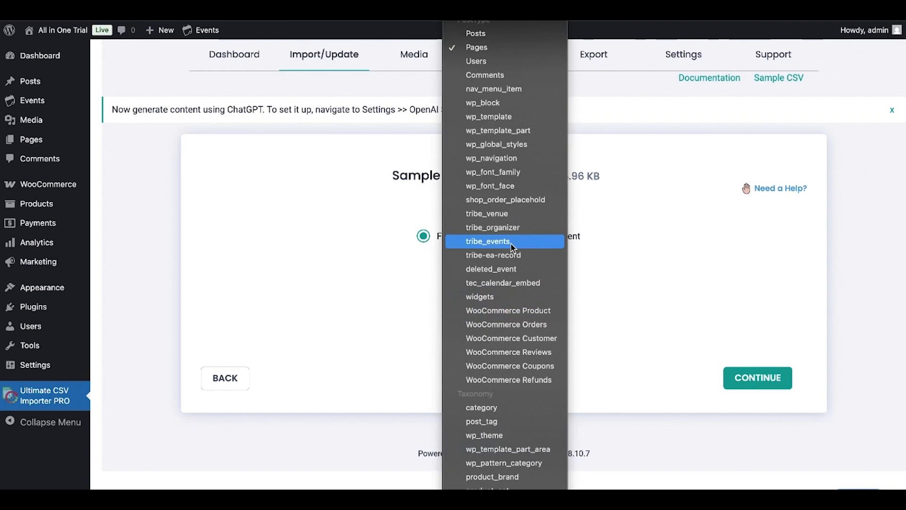
left_click(512, 242)
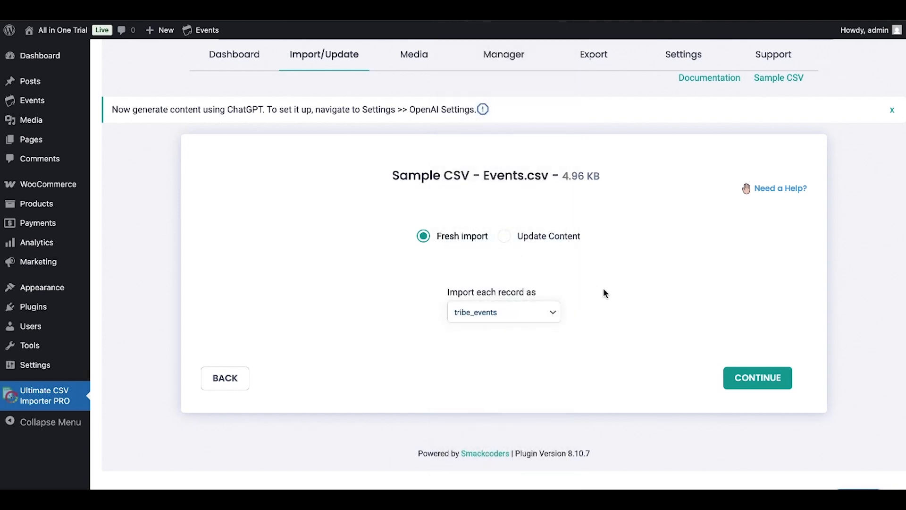
left_click(758, 379)
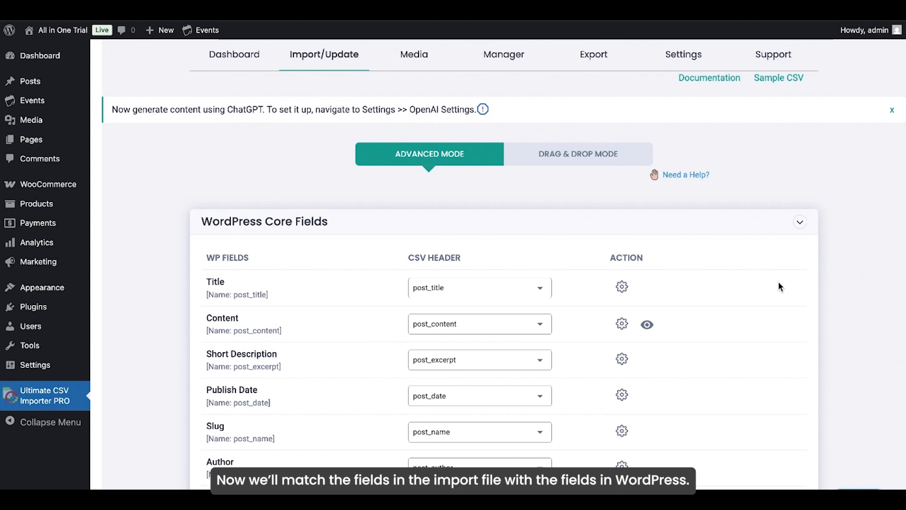
Look at the Drag & Drop mapping mode and return to Advanced Mode
scroll(694, 260, "down", 1)
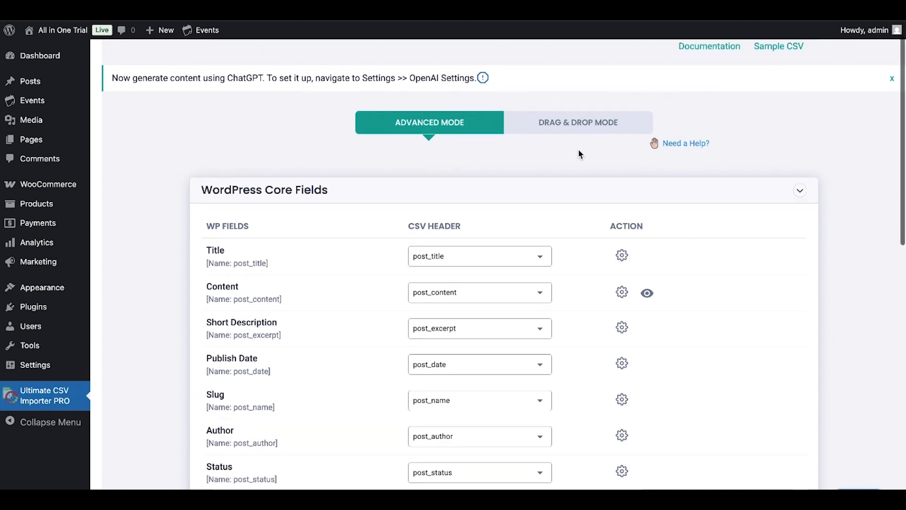
left_click(589, 131)
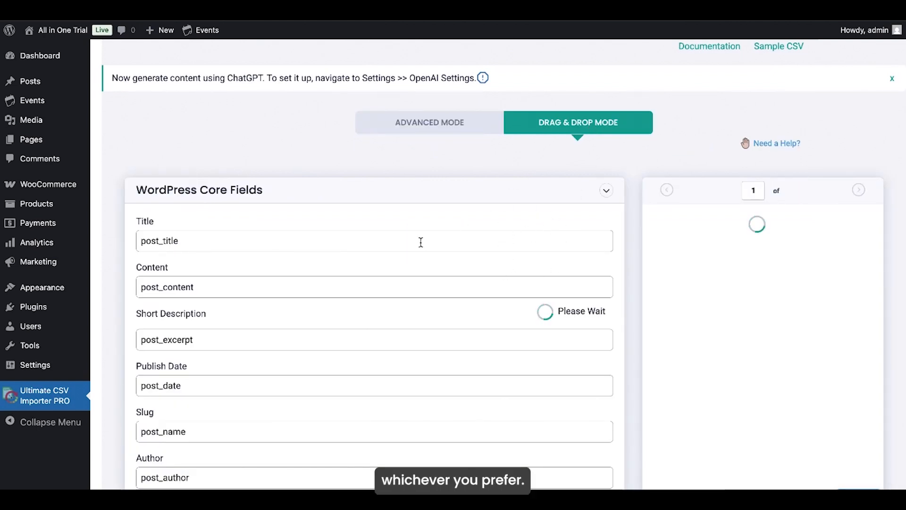
left_click(440, 133)
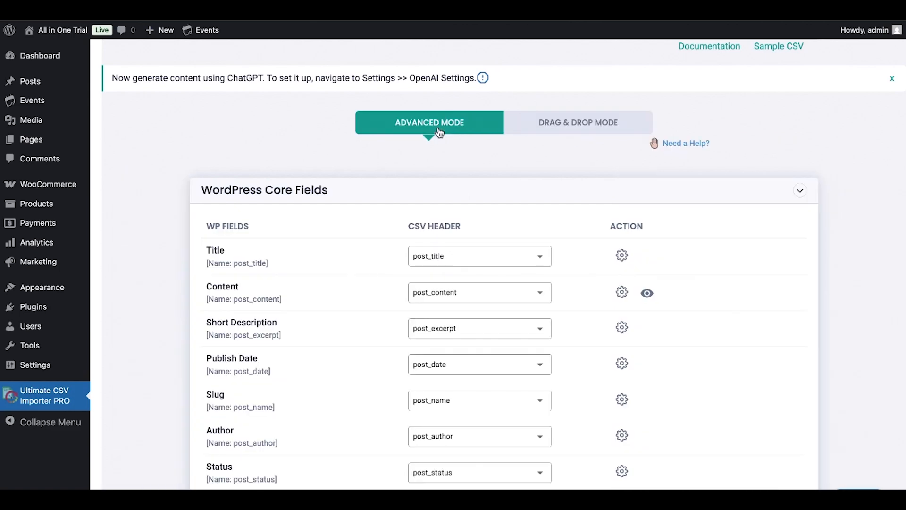
Check the CSV header mapped to each WordPress core field, from Title through Order
scroll(550, 243, "down", 2)
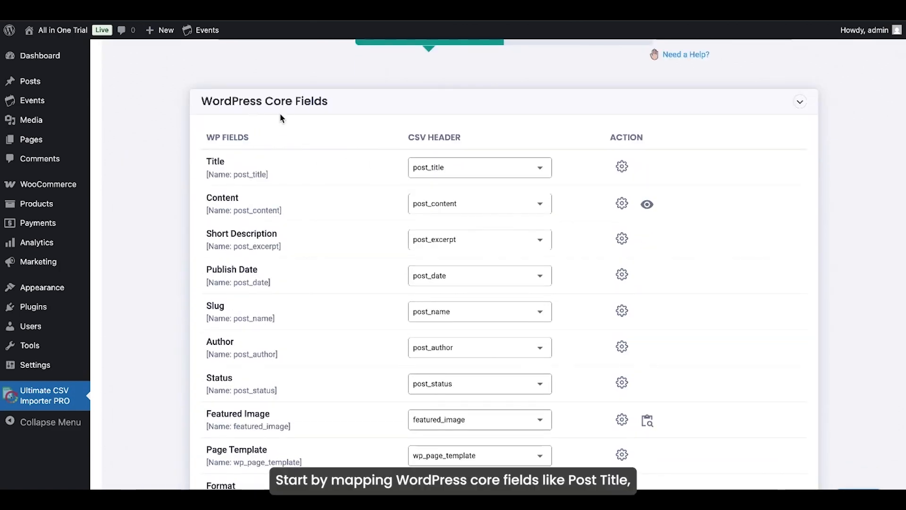
scroll(536, 259, "down", 1)
scroll(537, 255, "down", 2)
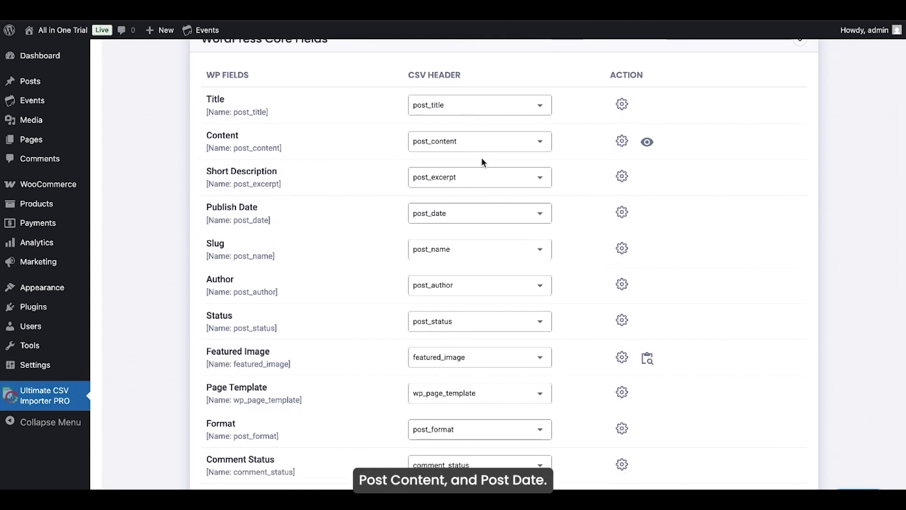
scroll(542, 364, "down", 1)
scroll(541, 361, "down", 4)
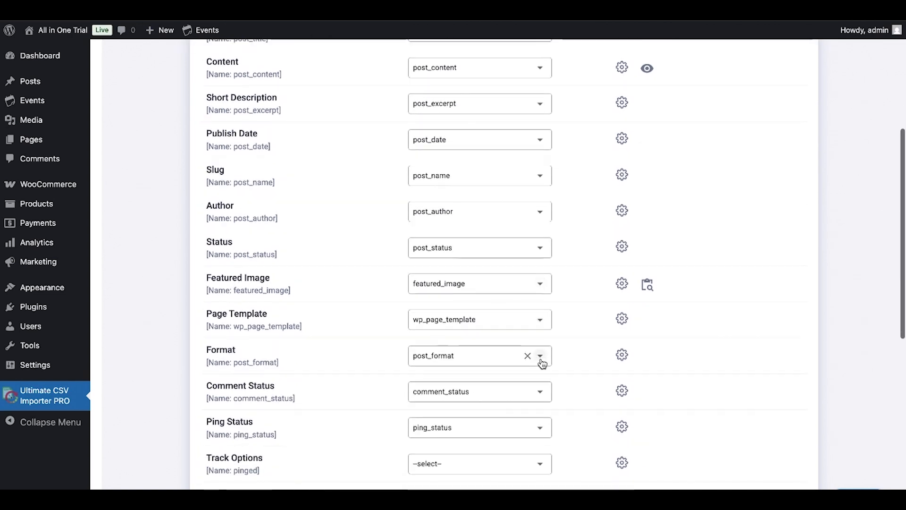
scroll(542, 363, "down", 9)
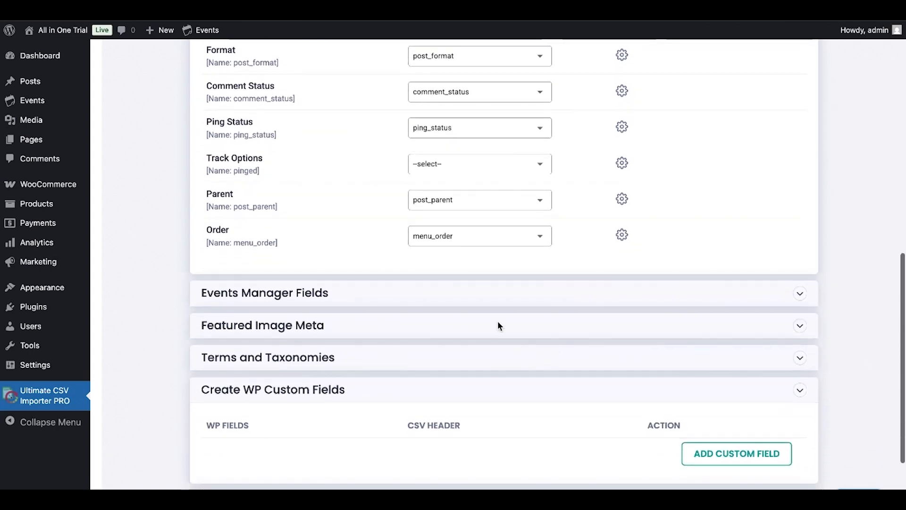
Expand Events Manager Fields and check the CSV header mapped to each field, from EventOrigin through EventTimezoneAbbr
left_click(460, 291)
scroll(560, 296, "down", 5)
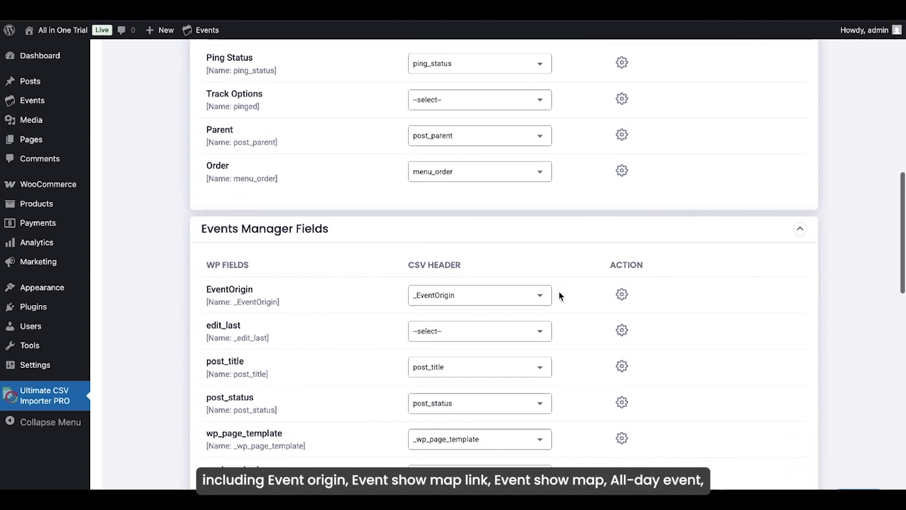
scroll(560, 296, "down", 2)
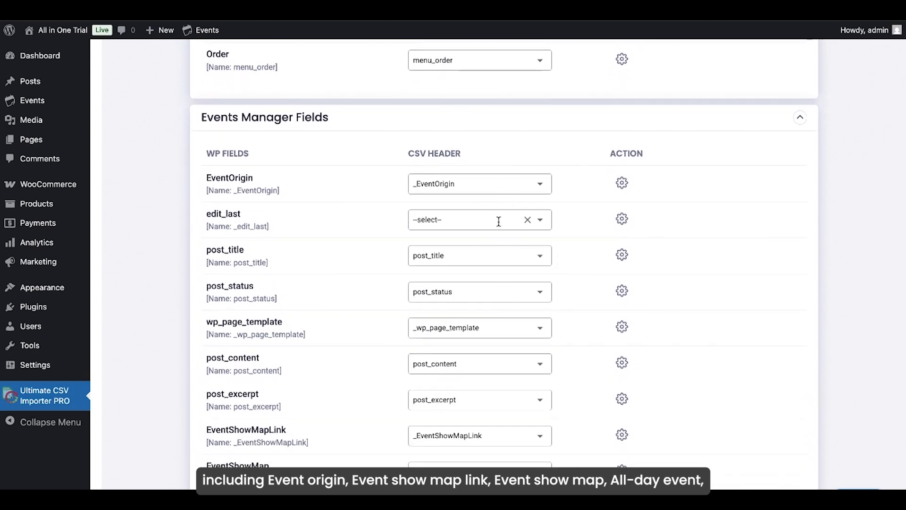
scroll(576, 249, "down", 3)
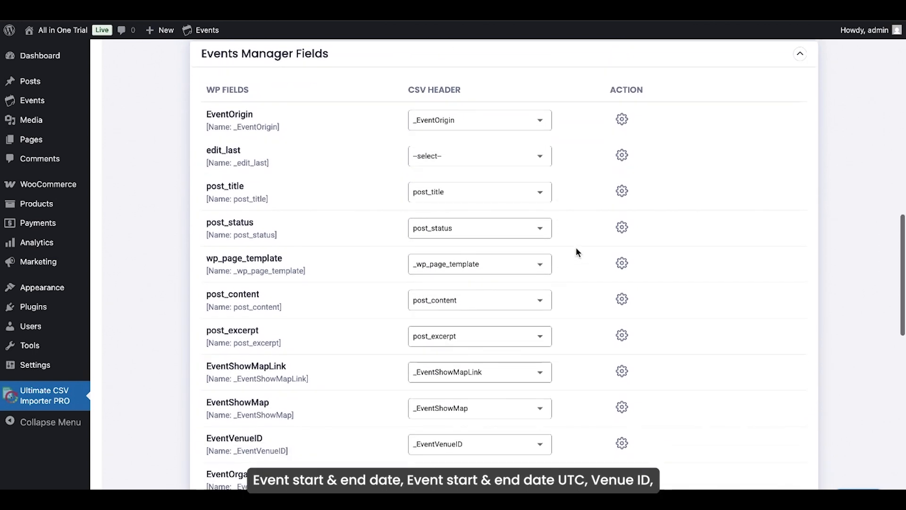
scroll(576, 250, "down", 2)
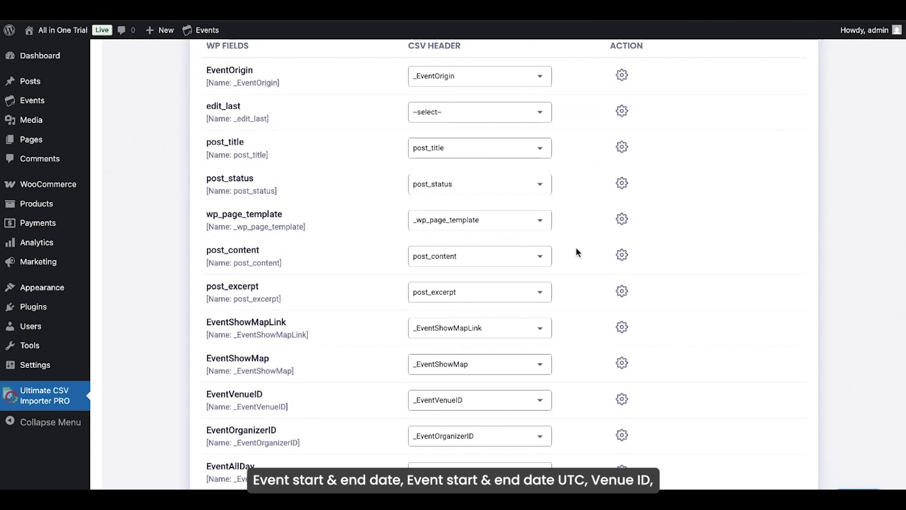
scroll(577, 252, "down", 1)
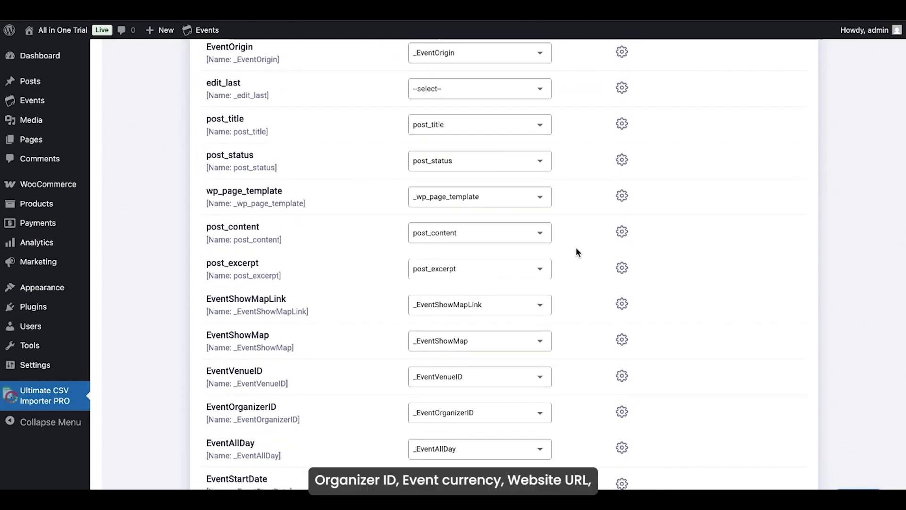
scroll(576, 248, "down", 1)
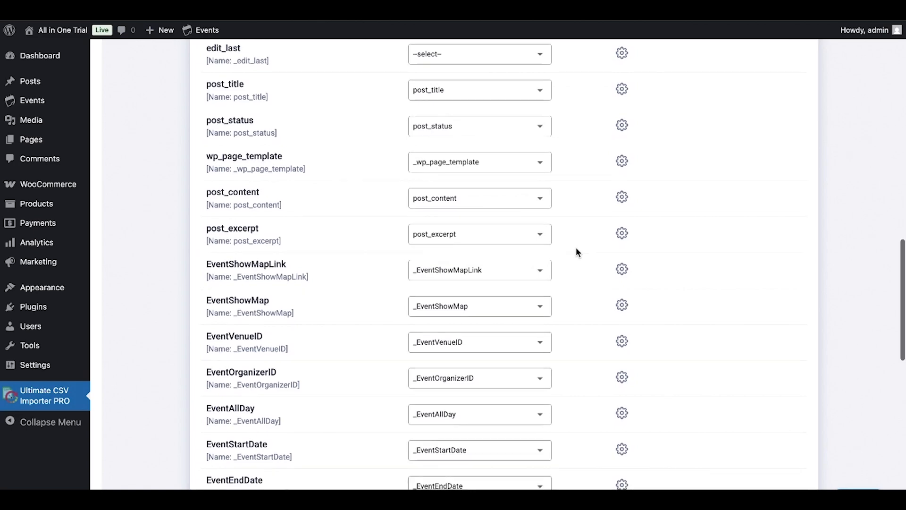
scroll(576, 249, "down", 1)
scroll(576, 248, "down", 8)
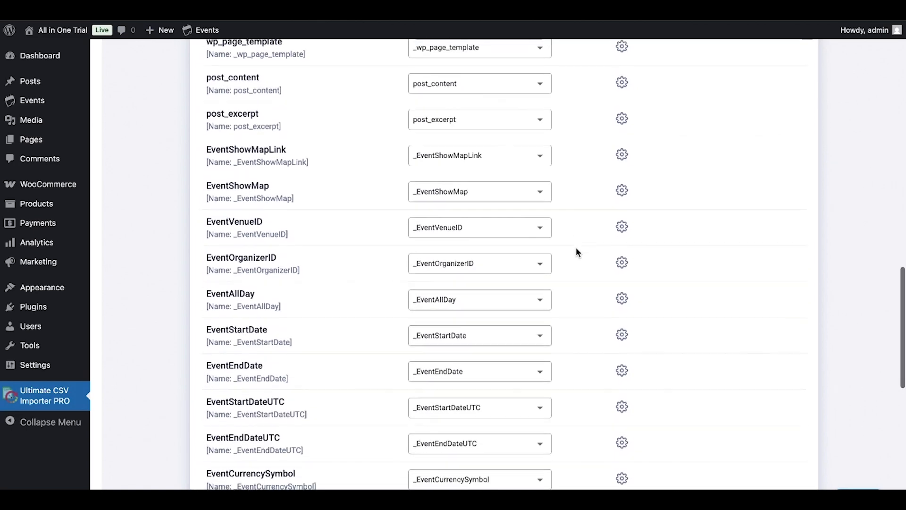
scroll(576, 250, "down", 2)
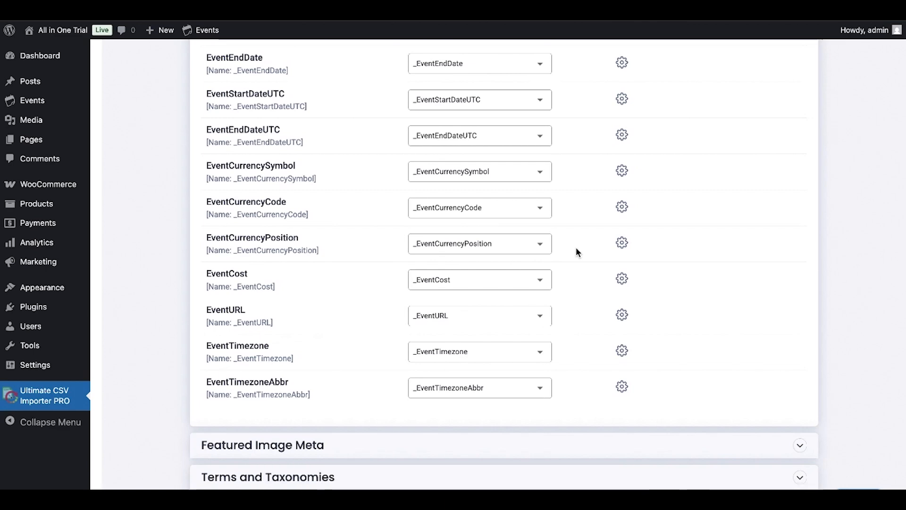
scroll(576, 249, "down", 4)
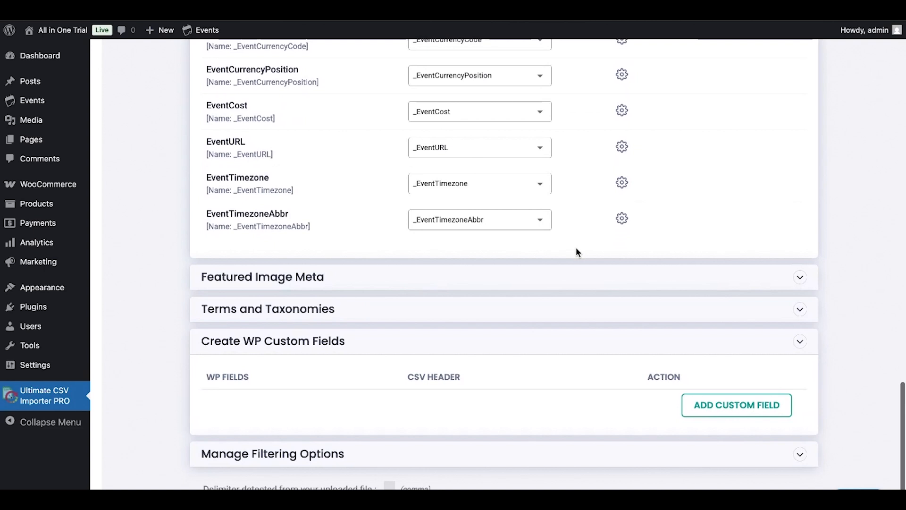
scroll(576, 248, "down", 1)
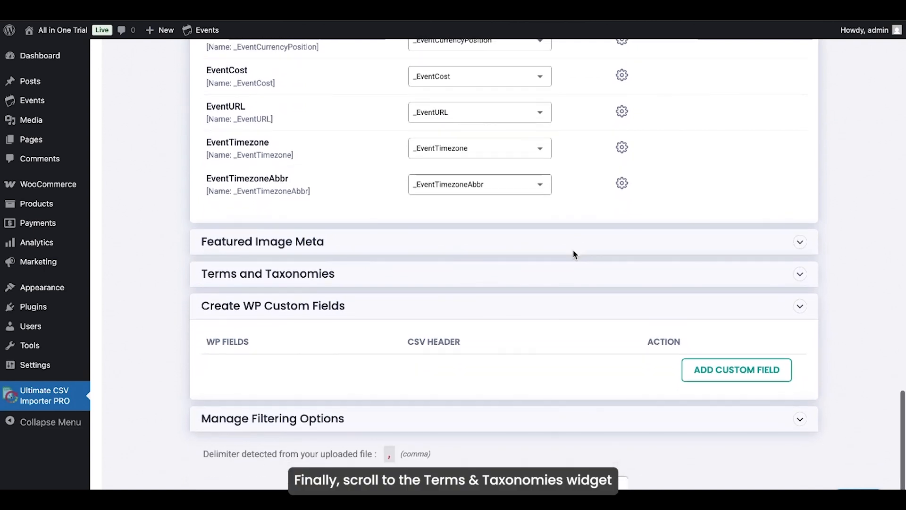
Expand Terms and Taxonomies and check the CSV headers mapped to post_tag and tribe_events_cat
left_click(536, 276)
scroll(536, 276, "down", 2)
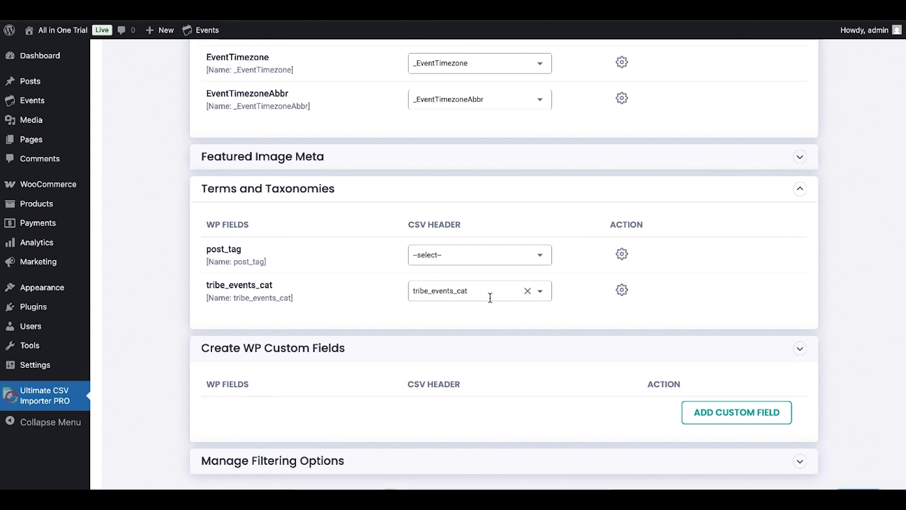
scroll(490, 297, "down", 3)
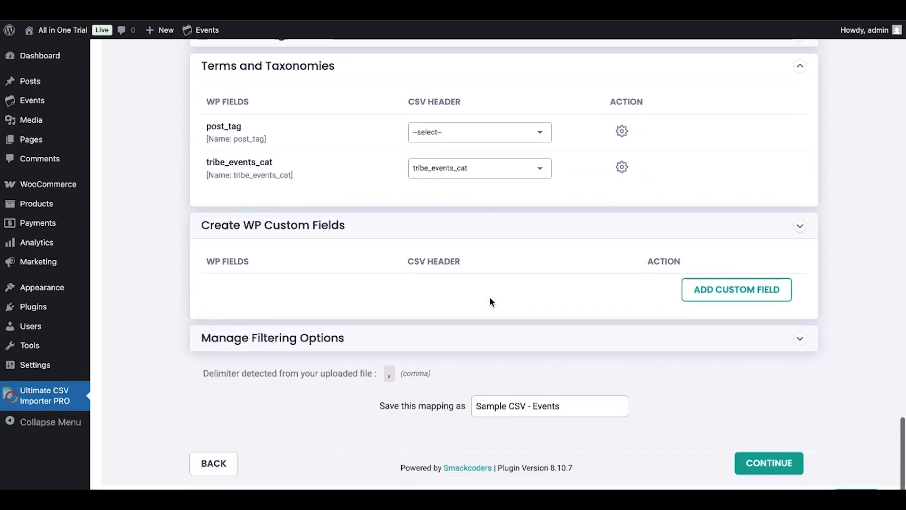
Save the mapping under the name Events(1) and continue to the import configuration
left_click(569, 409)
key("Left")
key("Left")
key("Left")
key("Left")
key("Left")
key("Left")
key("Left")
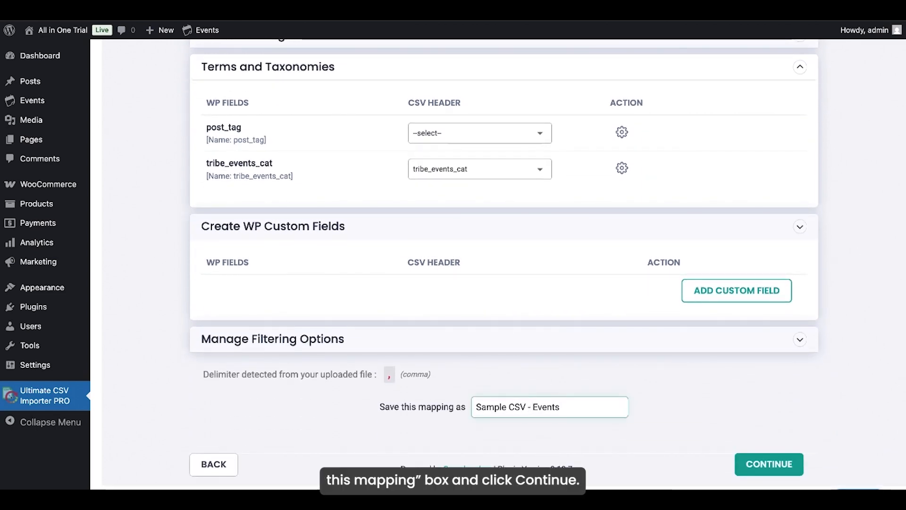
key("shift+Home")
key("BackSpace")
key("End")
type("(")
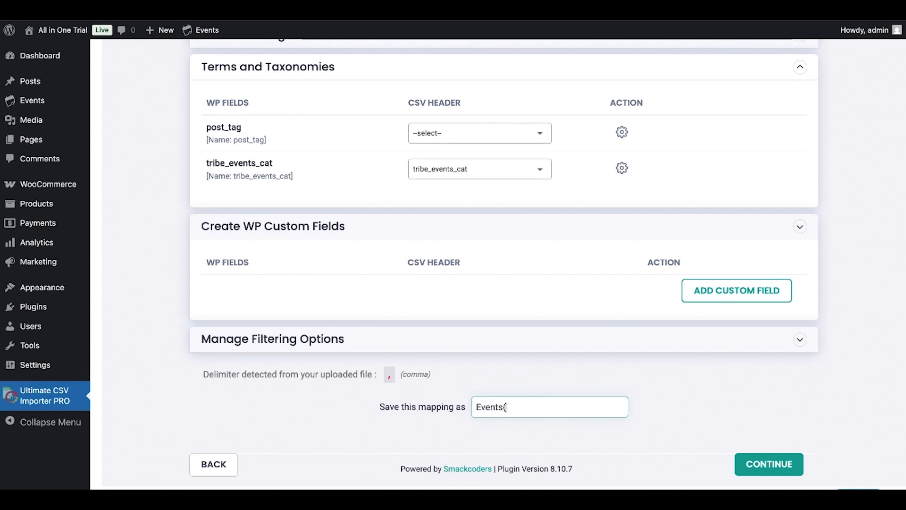
type("1/3")
key("BackSpace")
type(")")
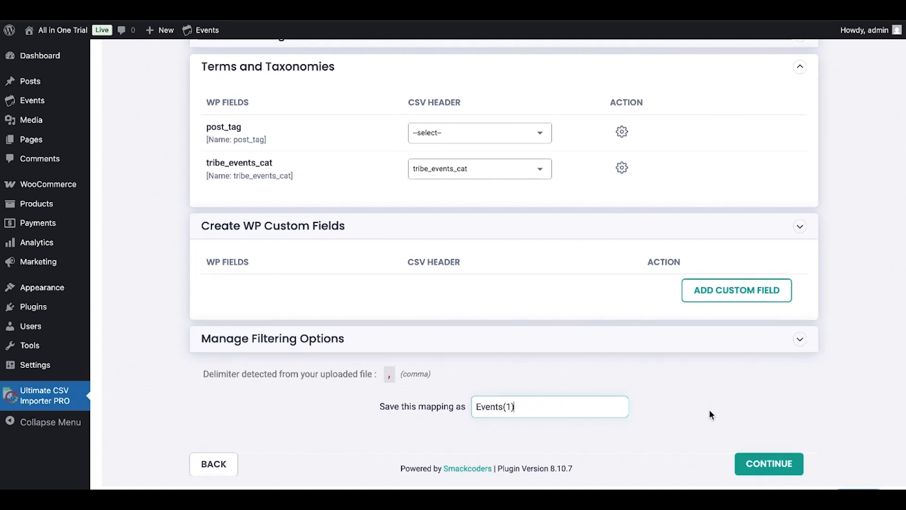
left_click(785, 470)
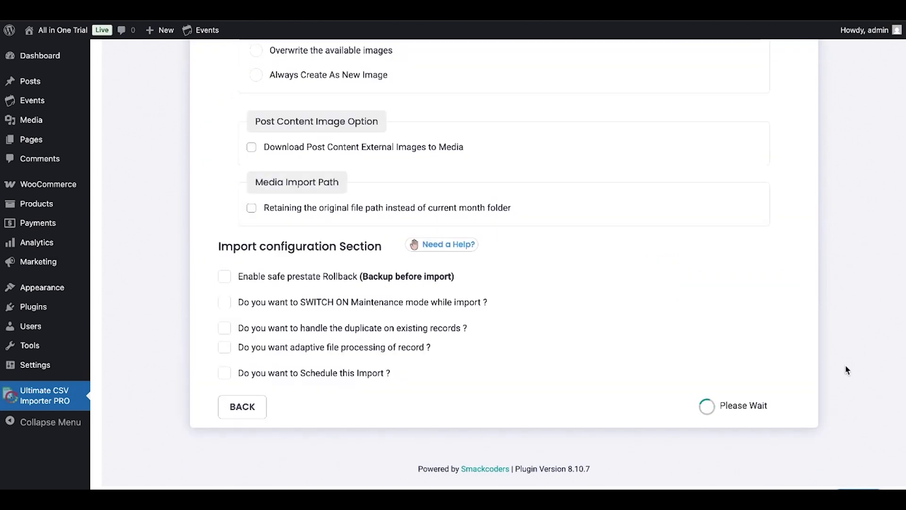
Review the media upload options and enable safe prestate Rollback with a backup before import
scroll(847, 370, "up", 5)
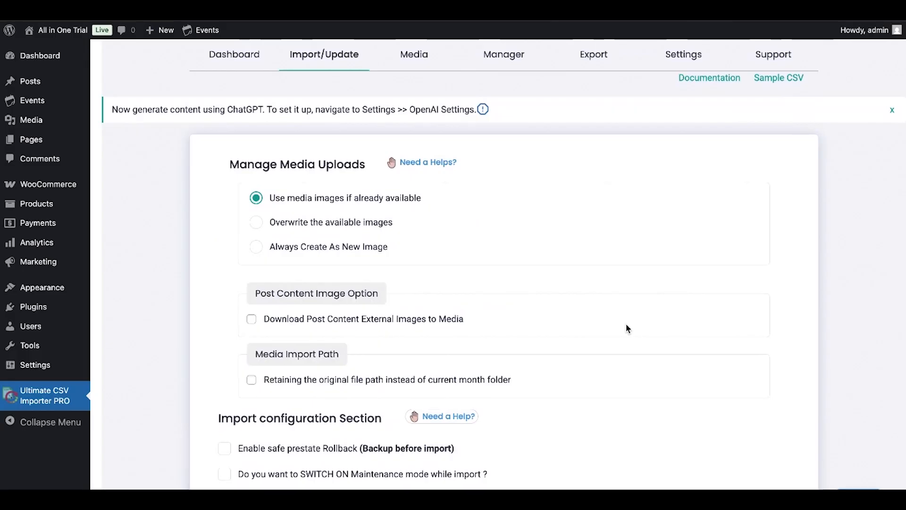
scroll(626, 324, "down", 2)
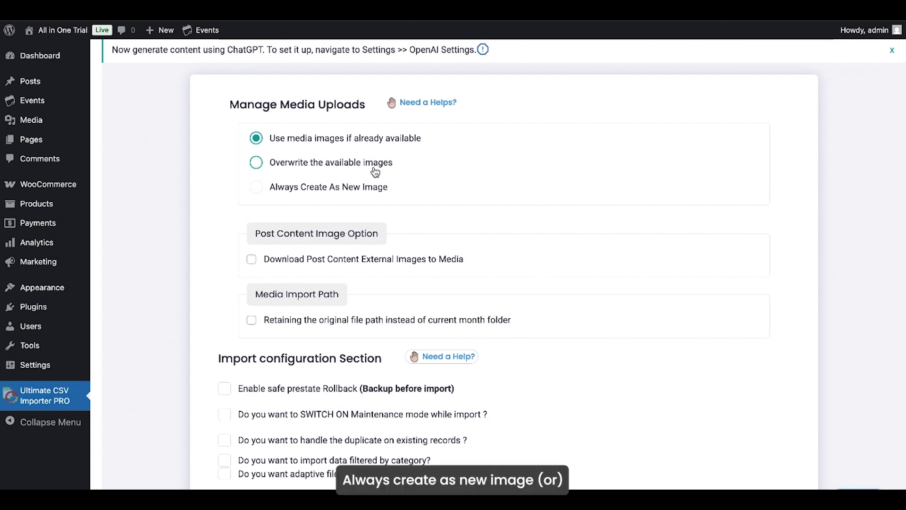
scroll(542, 194, "down", 2)
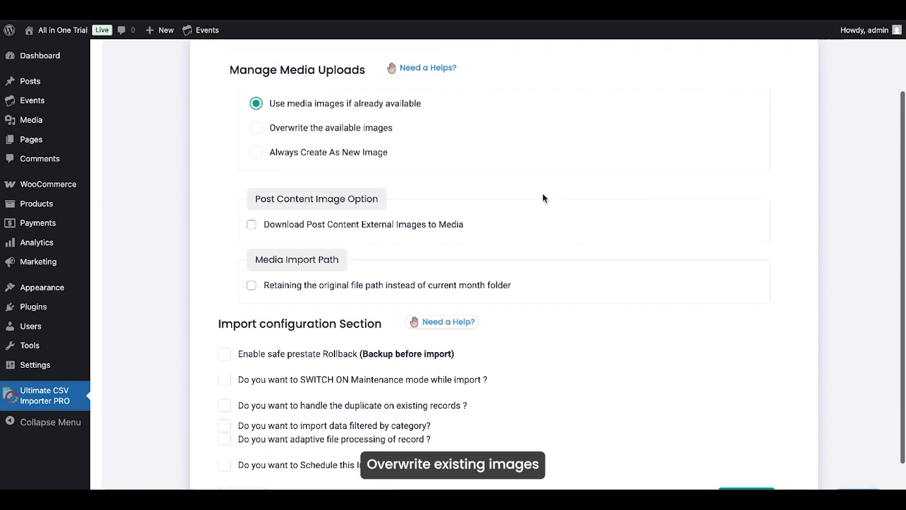
scroll(542, 198, "down", 1)
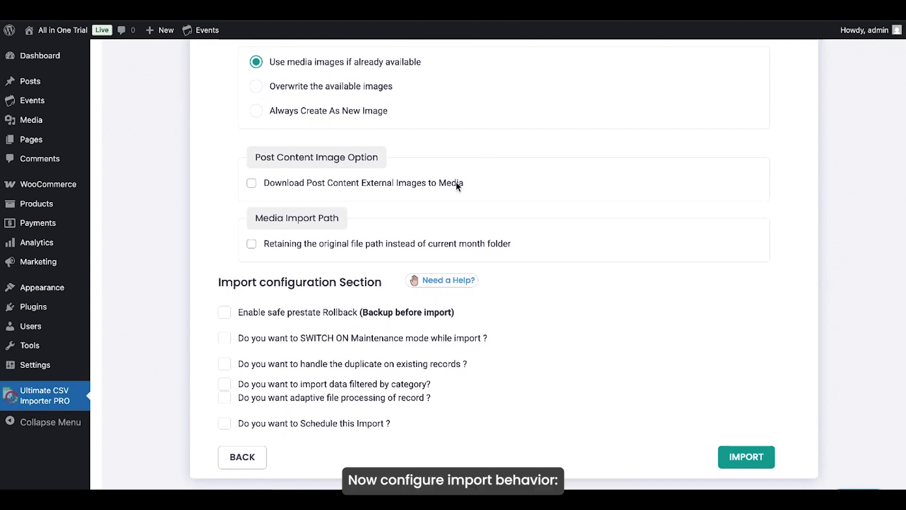
scroll(456, 182, "down", 1)
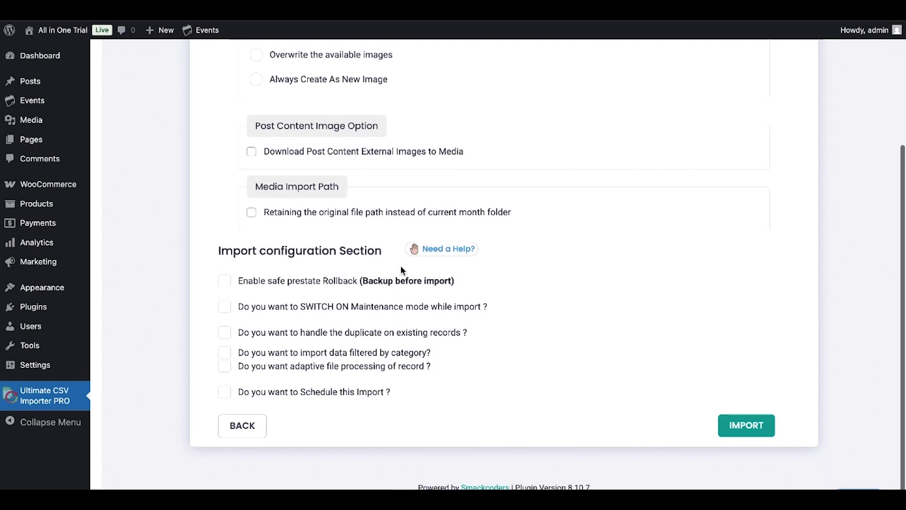
scroll(424, 339, "down", 1)
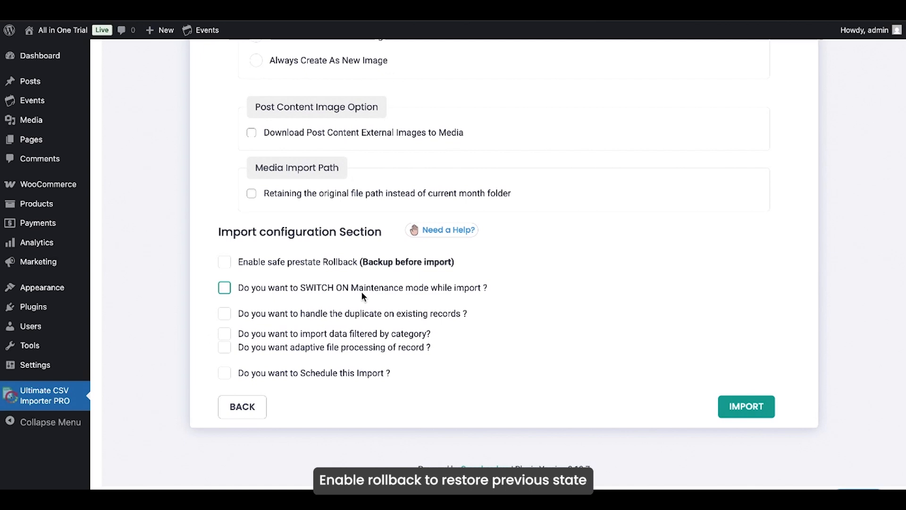
left_click(279, 265)
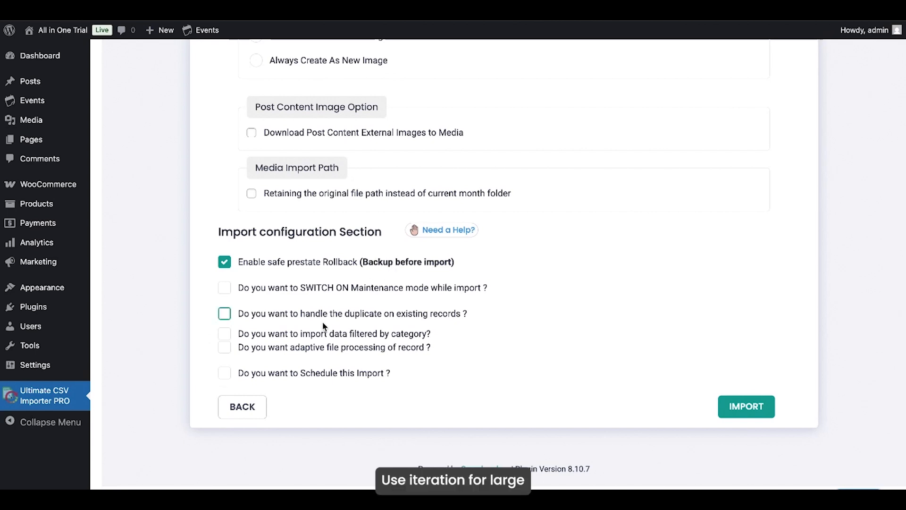
Try adaptive file processing with more records per iteration, and turn the option off again
left_click(332, 347)
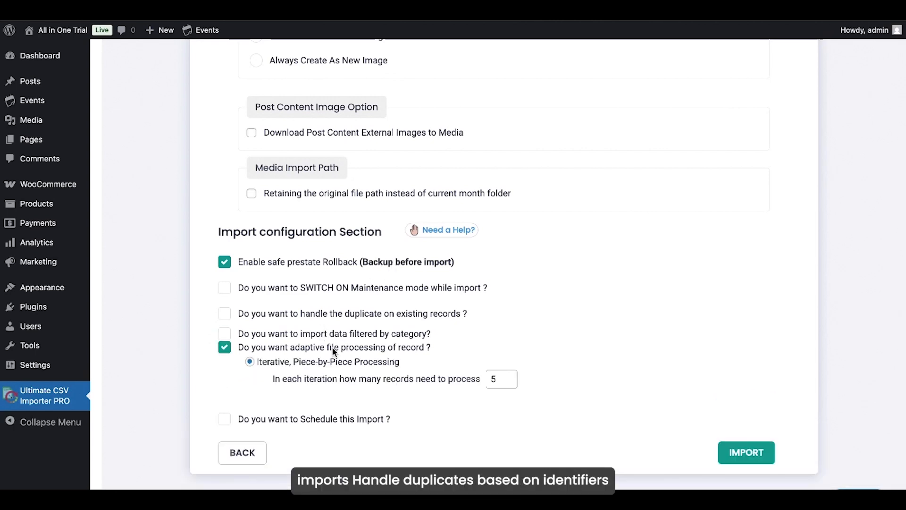
scroll(336, 345, "down", 1)
left_click(509, 330)
left_click(509, 330)
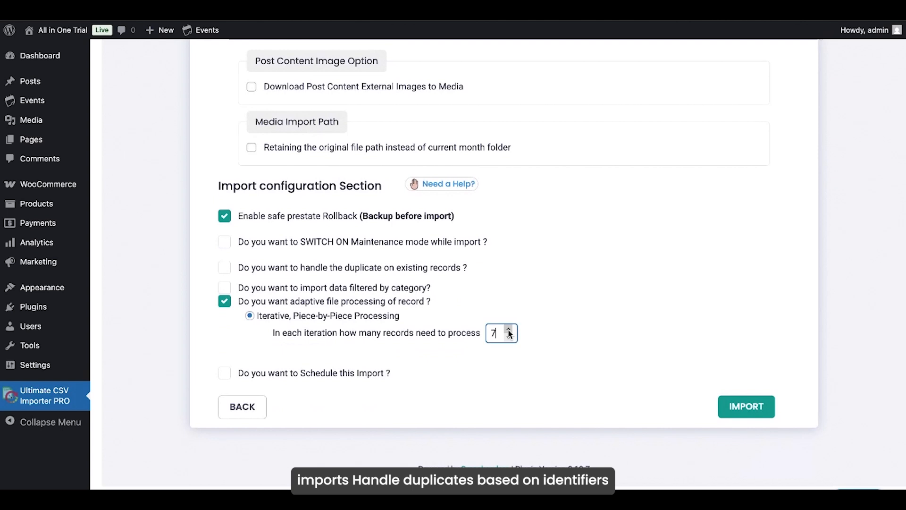
left_click(509, 331)
left_click(509, 331)
left_click(225, 302)
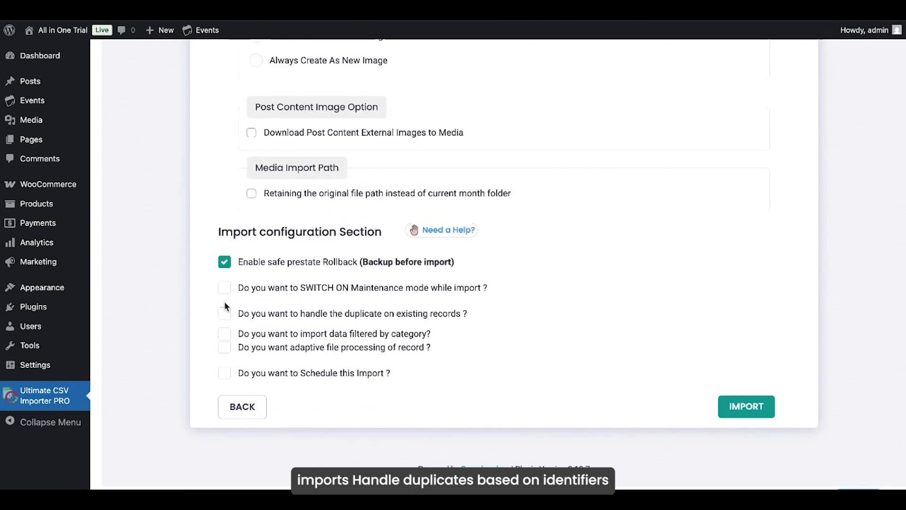
Try duplicate handling on existing records, view its identifier fields, and turn the option off again
left_click(288, 318)
left_click(340, 362)
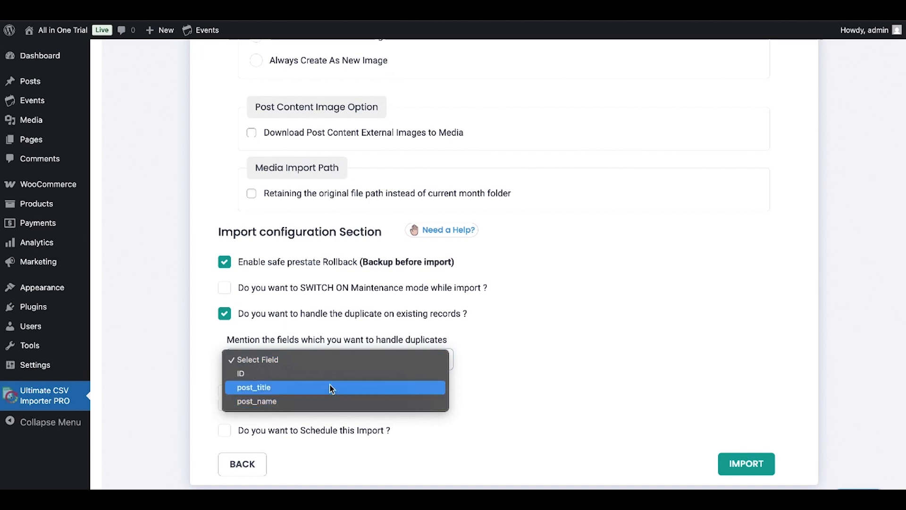
left_click(228, 314)
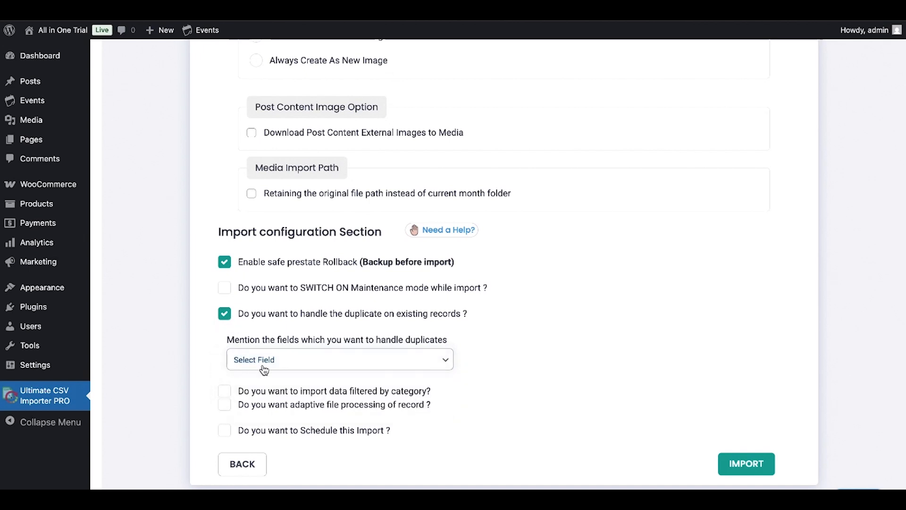
left_click(223, 315)
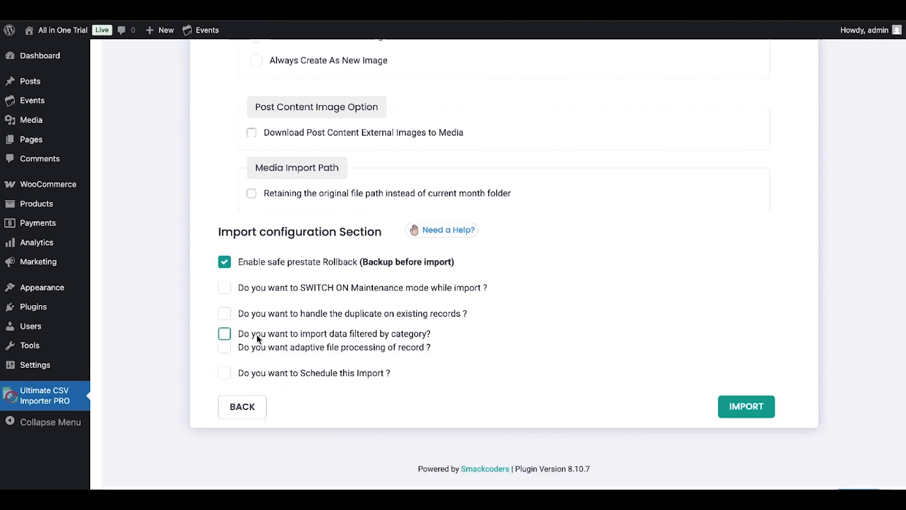
Try filtering the imported data by category, view the available categories, and turn the filter off again
left_click(259, 338)
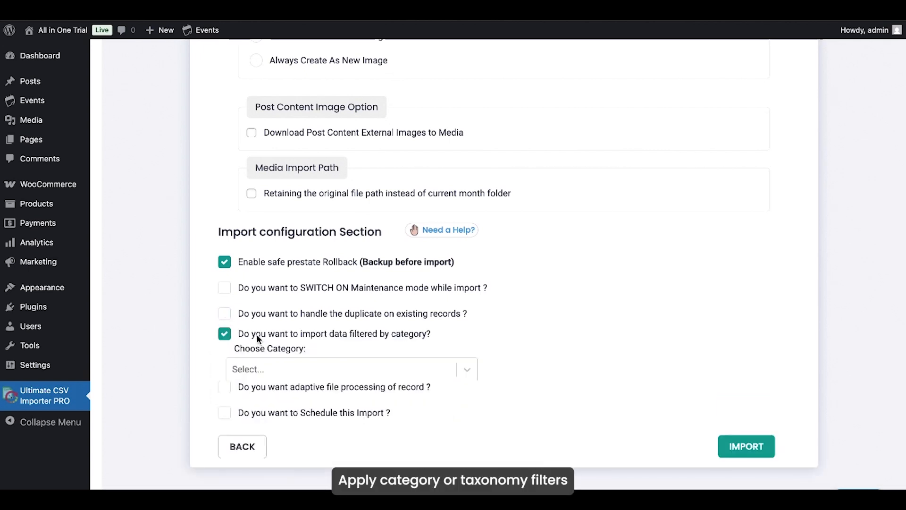
left_click(277, 361)
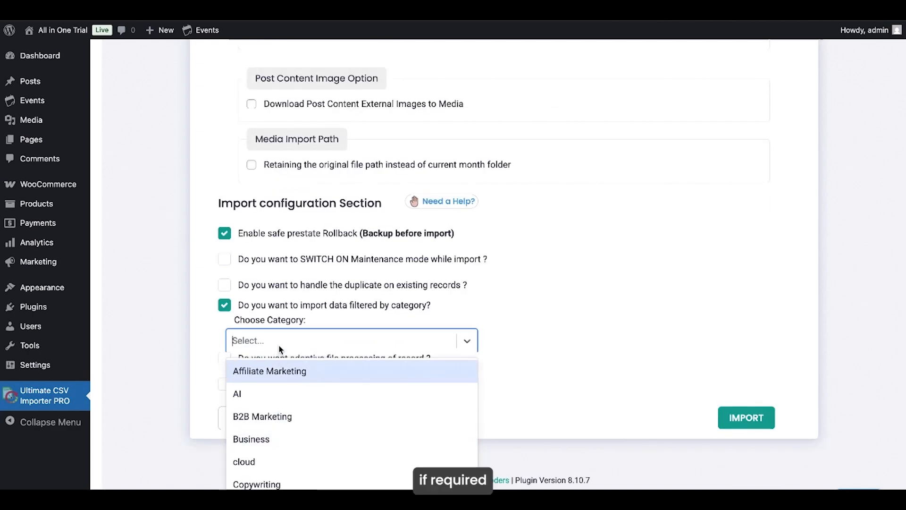
left_click(223, 305)
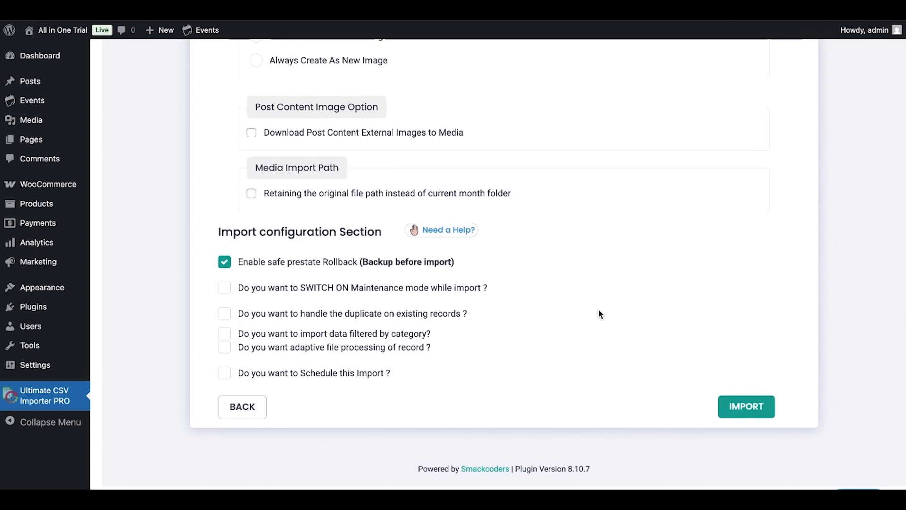
Check the import scheduling settings, turn scheduling back off and run the import immediately
left_click(292, 375)
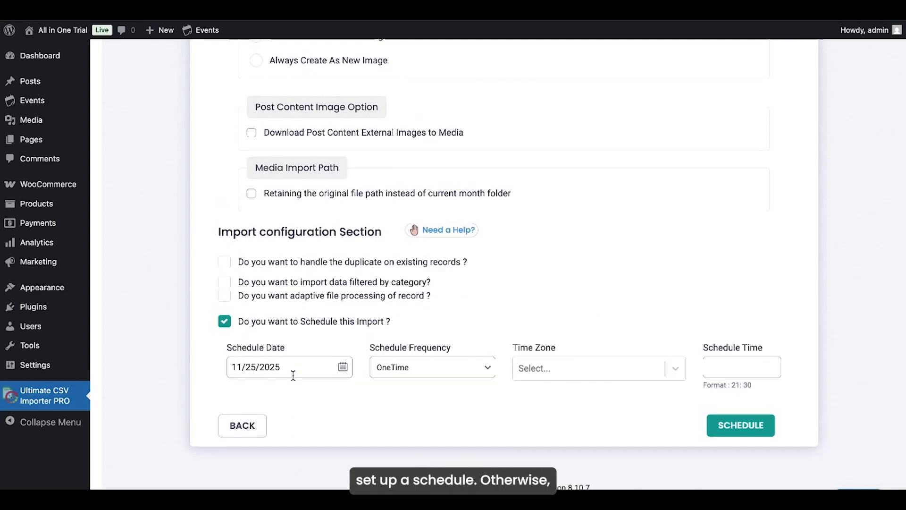
left_click(225, 322)
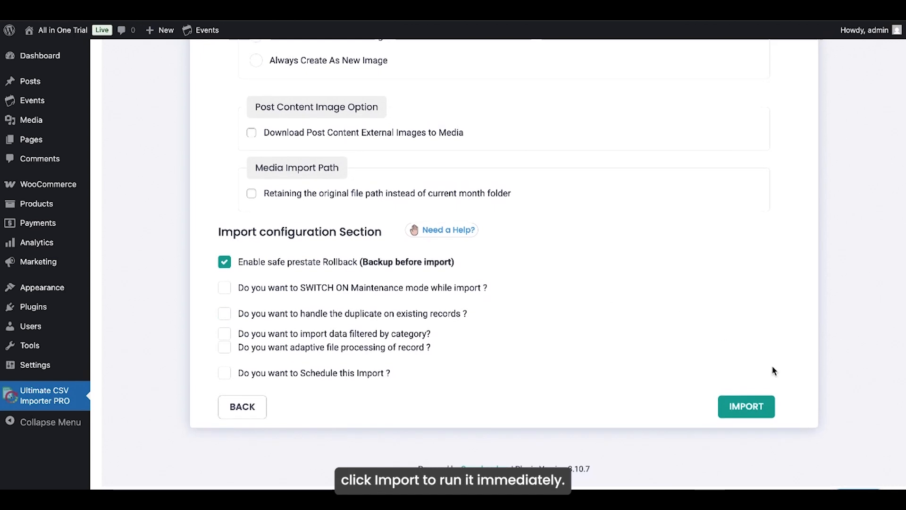
left_click(745, 418)
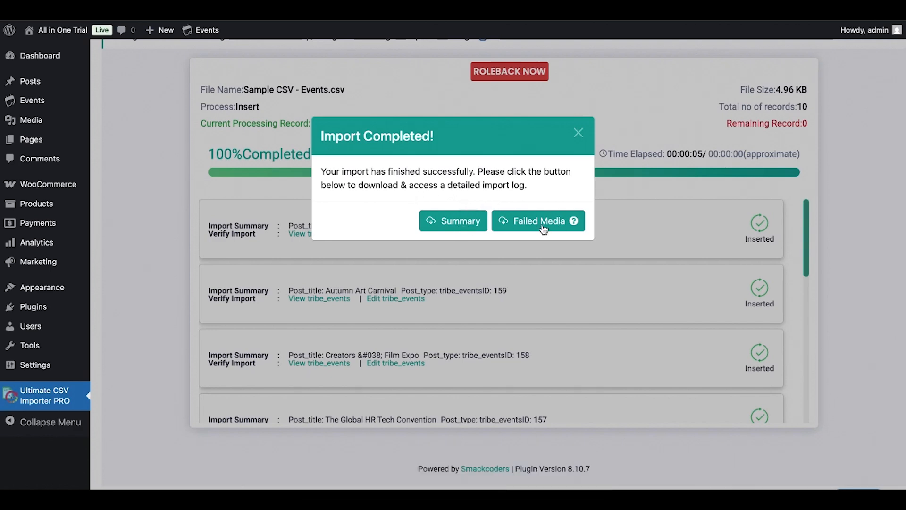
Dismiss the import completion notice and review the status of every imported event record in the import log
left_click(577, 135)
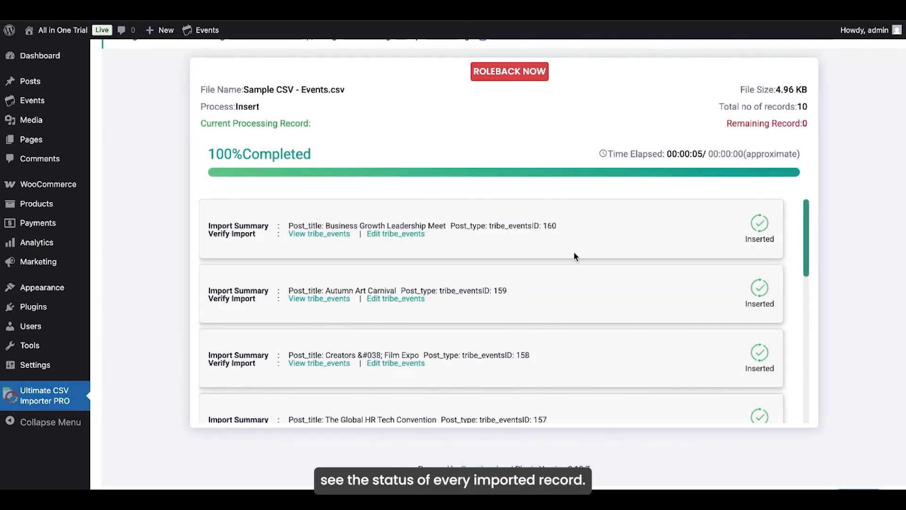
scroll(574, 252, "down", 1)
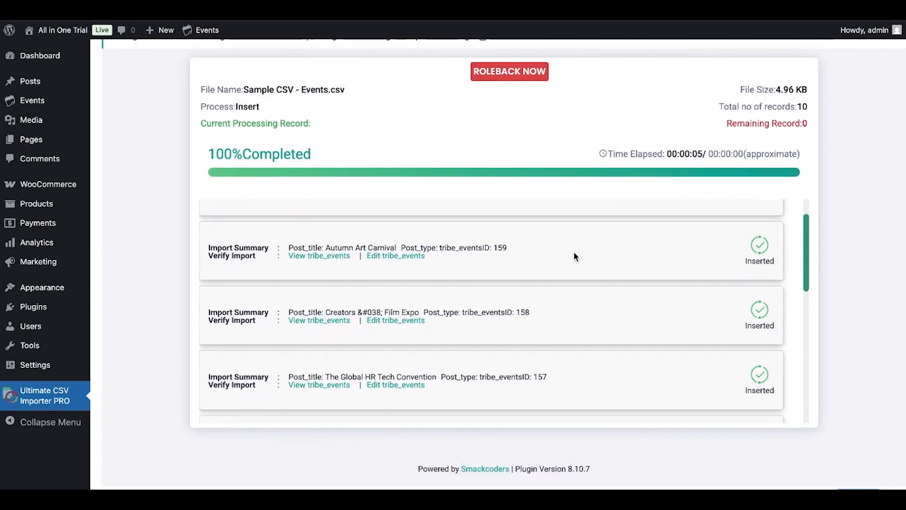
scroll(575, 255, "down", 7)
scroll(575, 254, "down", 2)
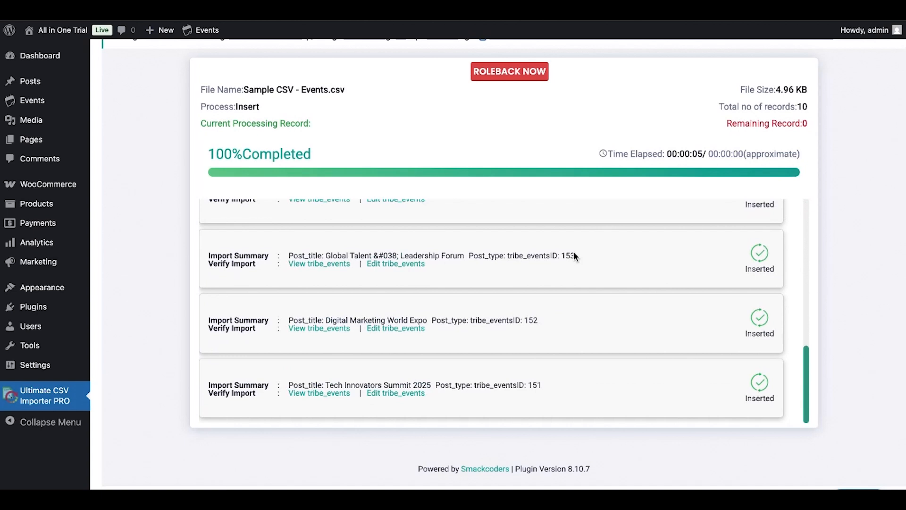
scroll(574, 253, "up", 10)
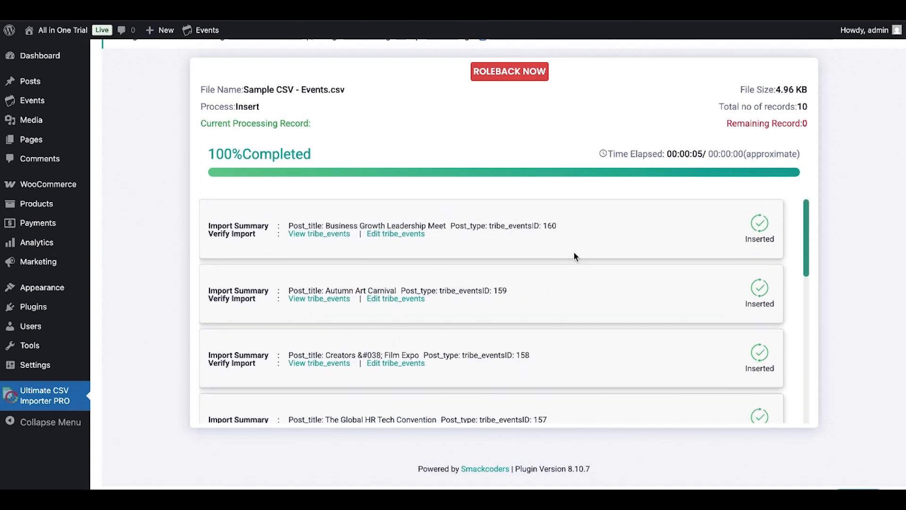
Open the imported event The Global HR Tech Convention for editing and examine its date, venue, organizer, website, cost and excerpt
scroll(446, 297, "down", 1)
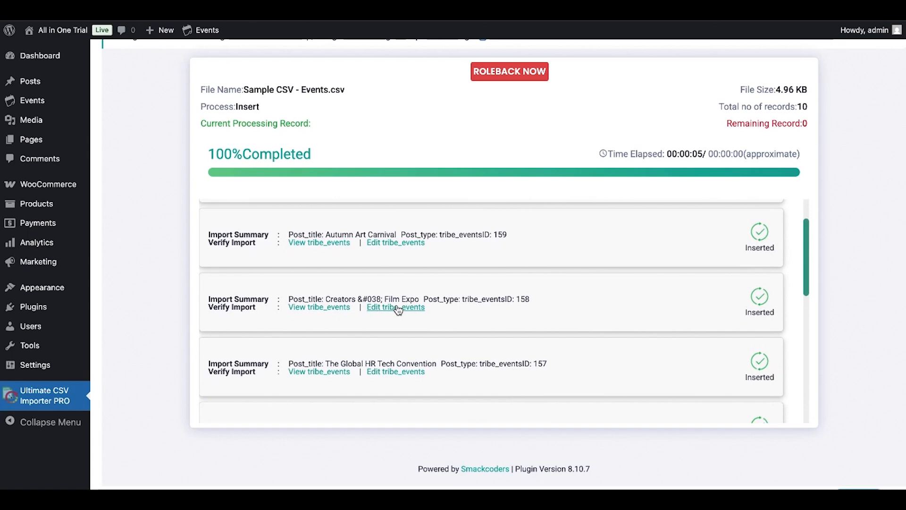
left_click(398, 372)
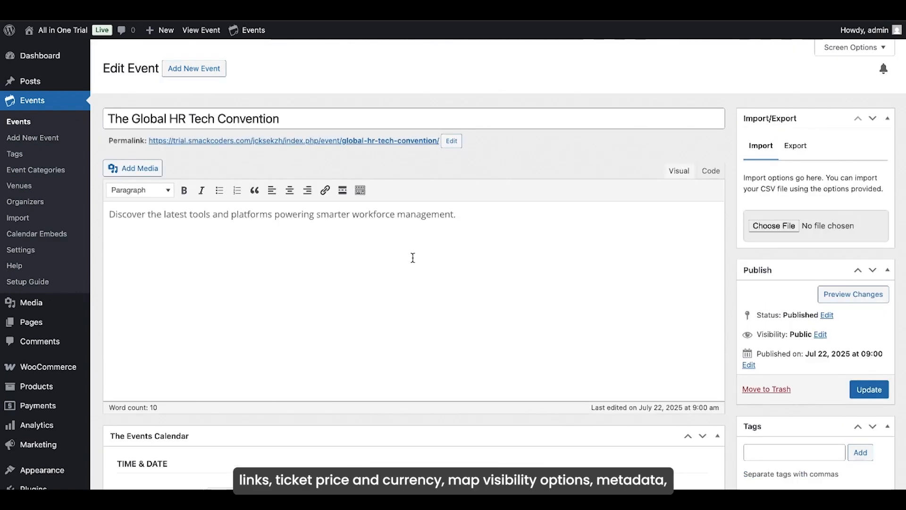
scroll(583, 274, "down", 4)
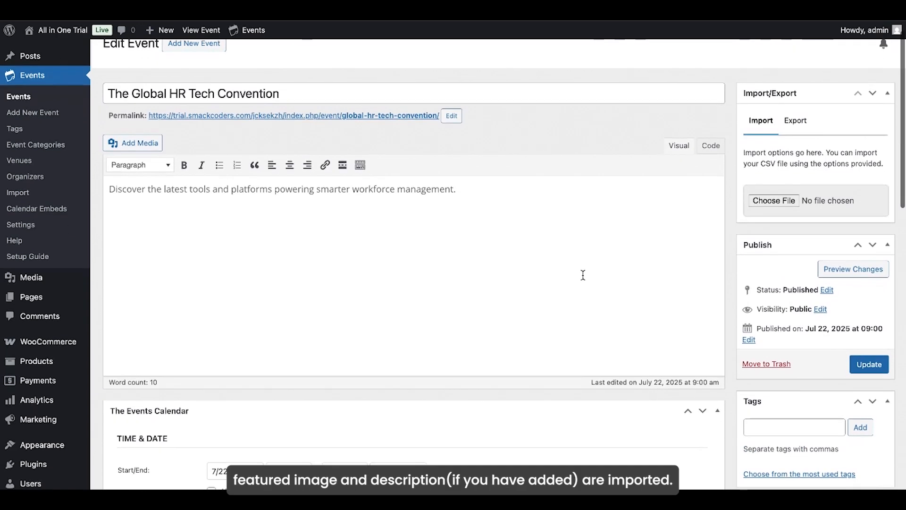
scroll(583, 275, "down", 2)
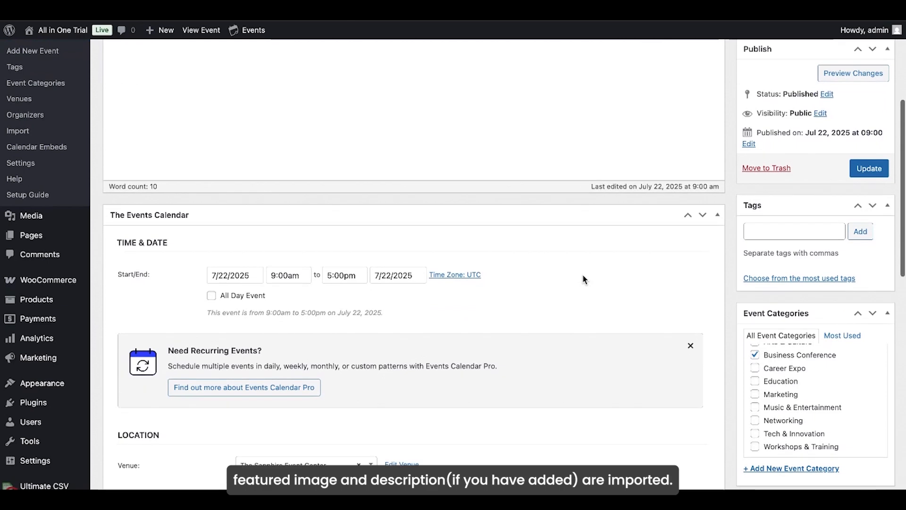
scroll(584, 279, "down", 1)
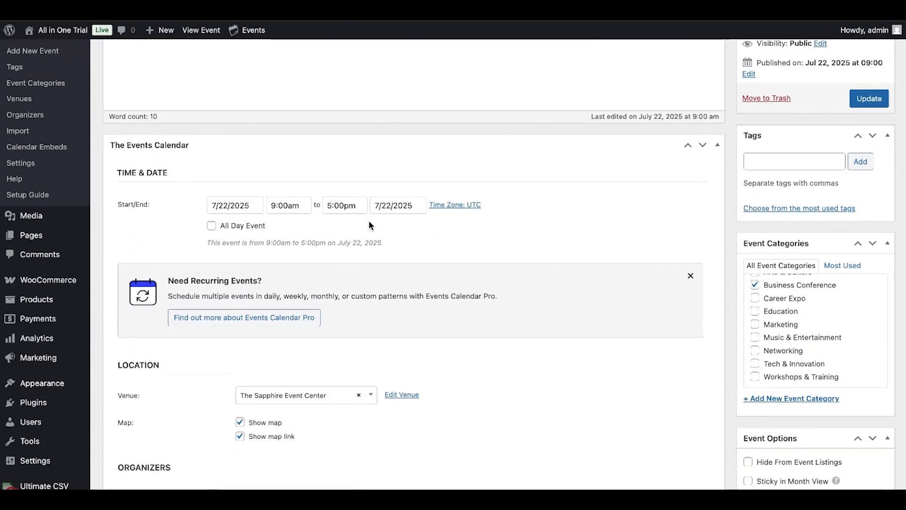
scroll(546, 249, "down", 2)
scroll(546, 249, "down", 4)
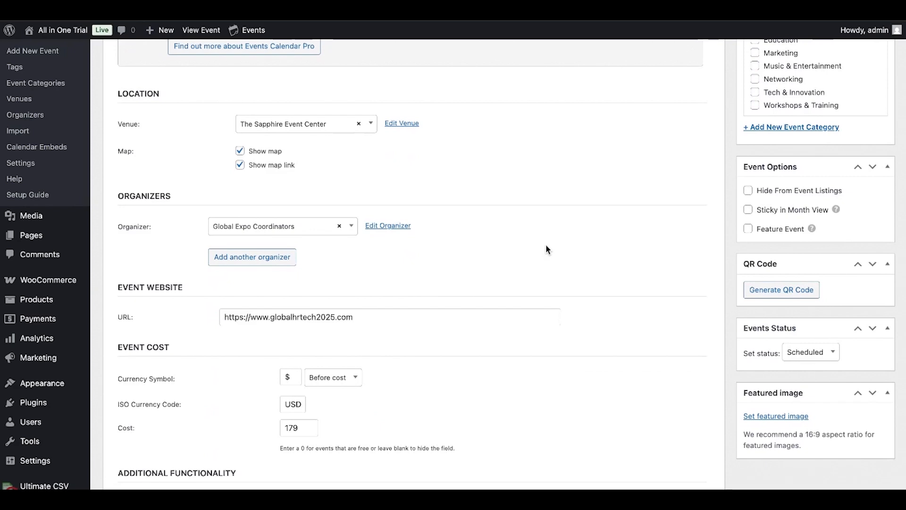
scroll(546, 246, "down", 1)
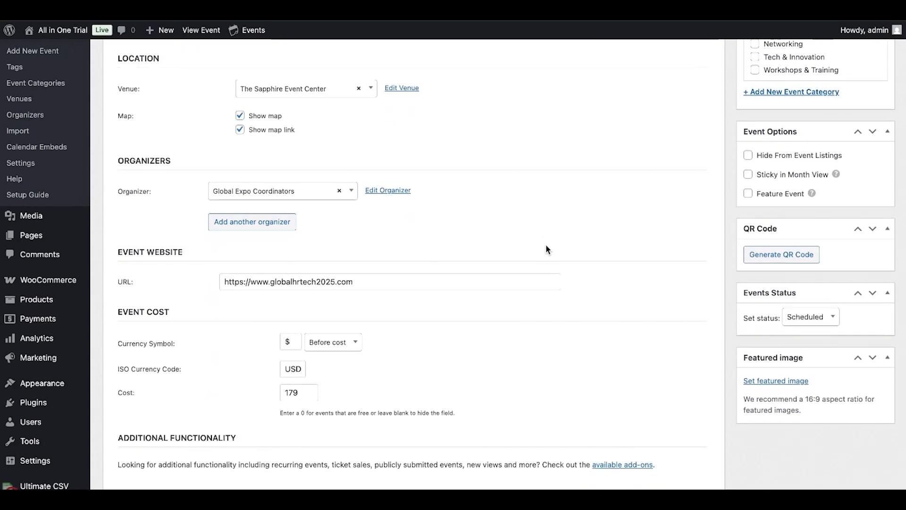
scroll(459, 287, "down", 2)
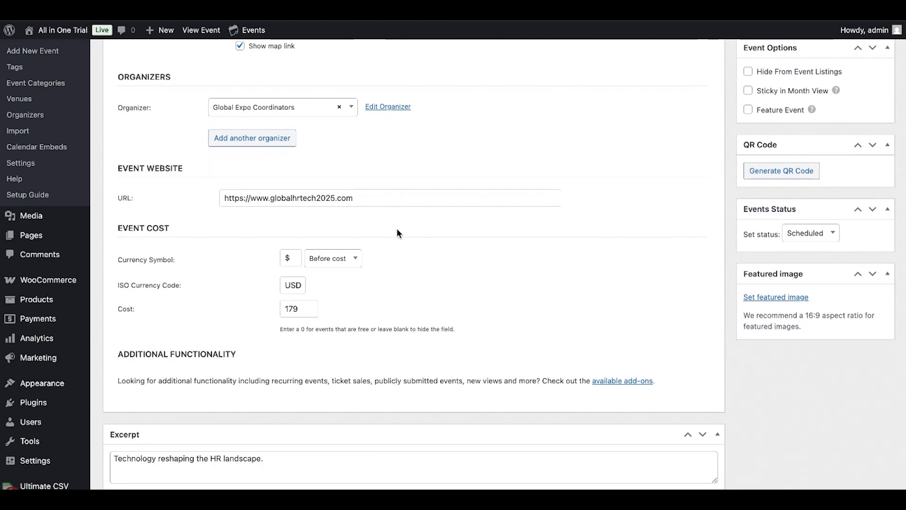
scroll(440, 234, "down", 1)
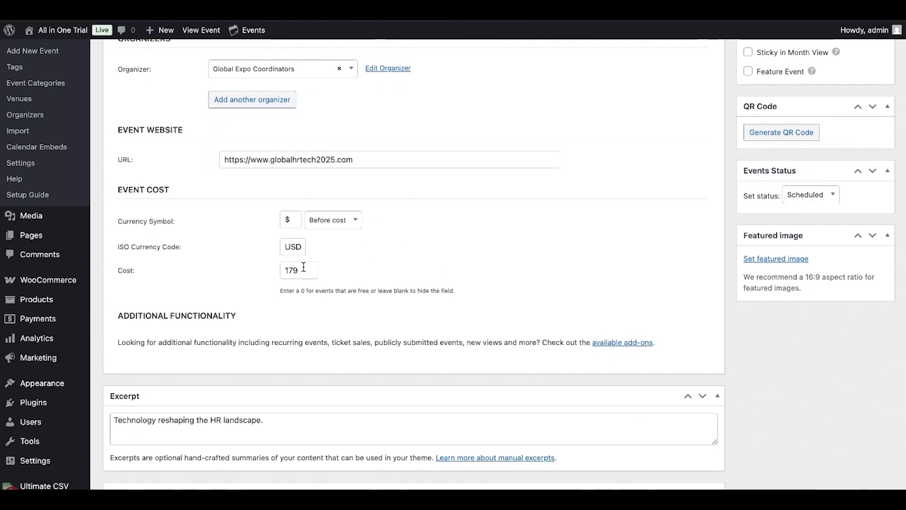
scroll(436, 304, "down", 3)
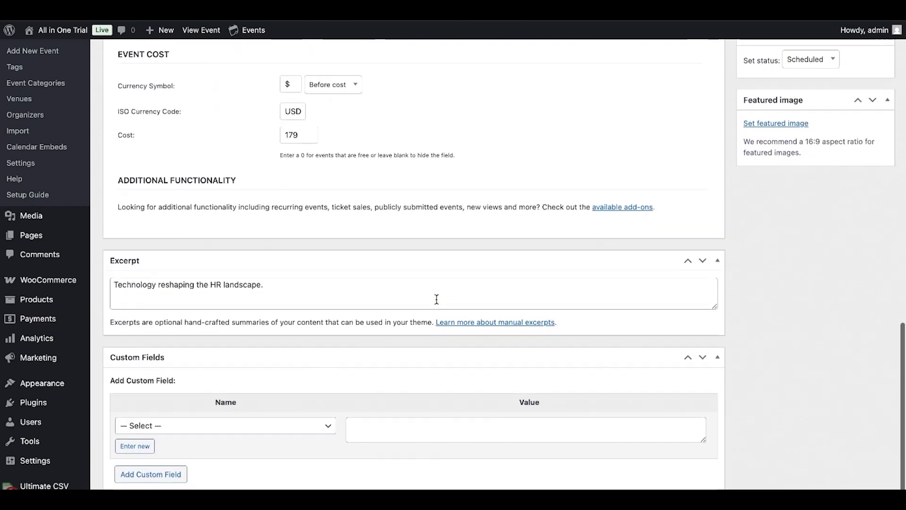
Recheck the event's location and organizer details, and examine its event options, status, featured image and categories
scroll(436, 303, "up", 5)
scroll(436, 304, "up", 5)
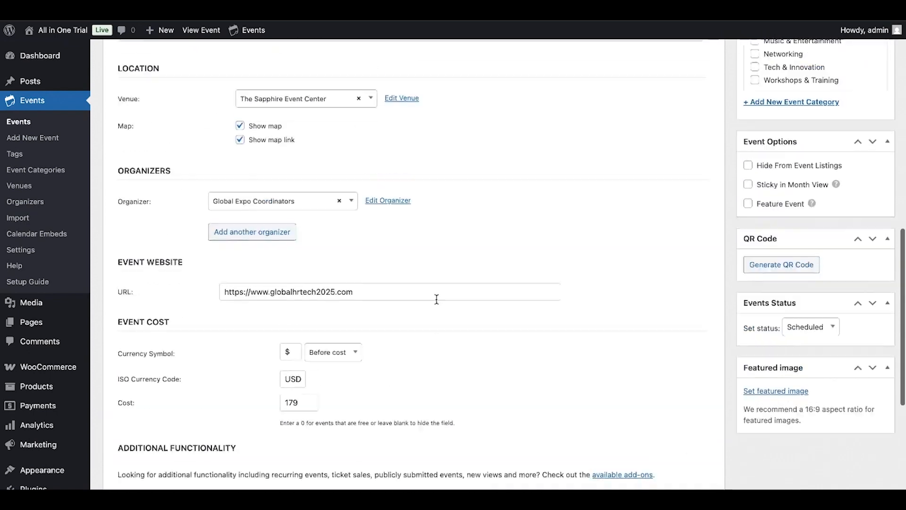
scroll(543, 287, "down", 2)
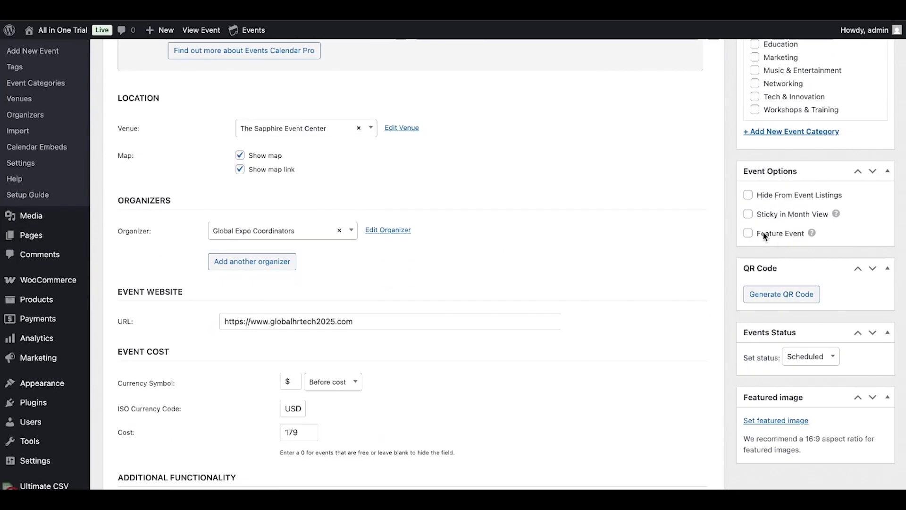
scroll(529, 224, "up", 2)
scroll(784, 138, "up", 1)
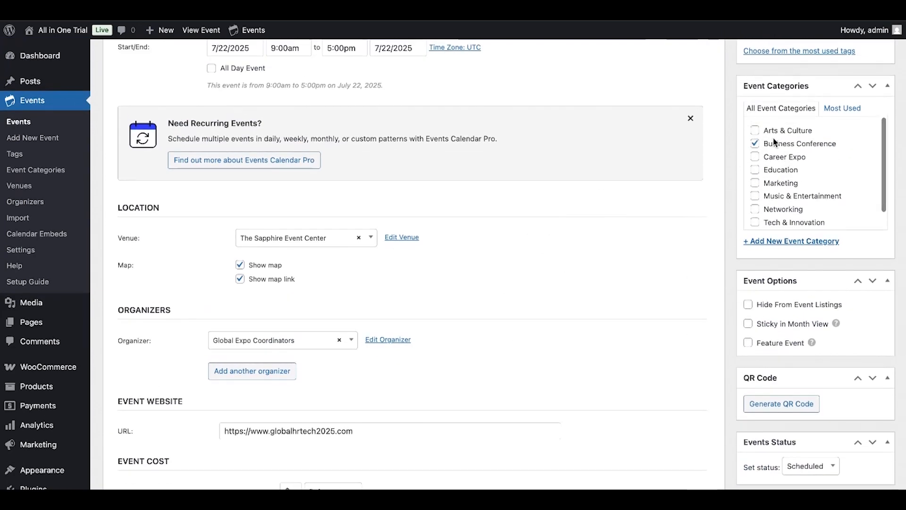
scroll(716, 174, "up", 5)
scroll(716, 173, "up", 4)
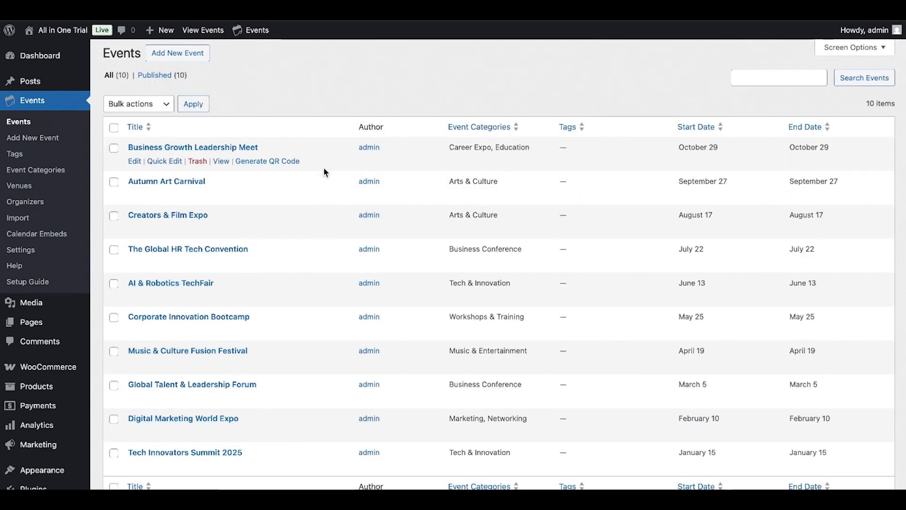
Review the imported events with their categories and start and end dates in the Events list
scroll(325, 172, "down", 1)
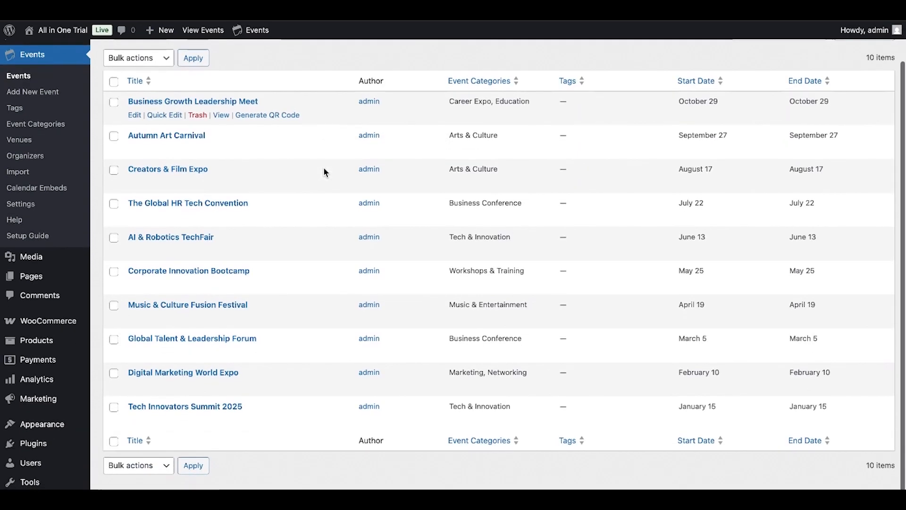
scroll(570, 168, "up", 1)
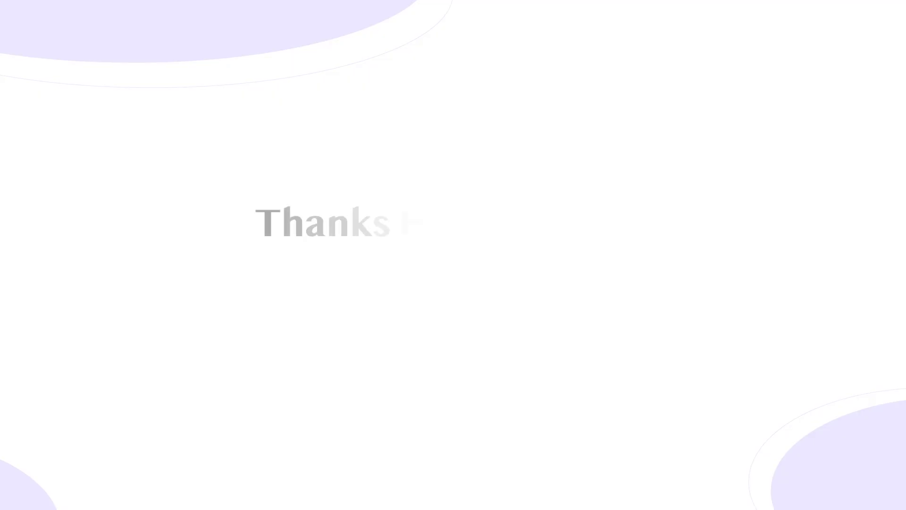